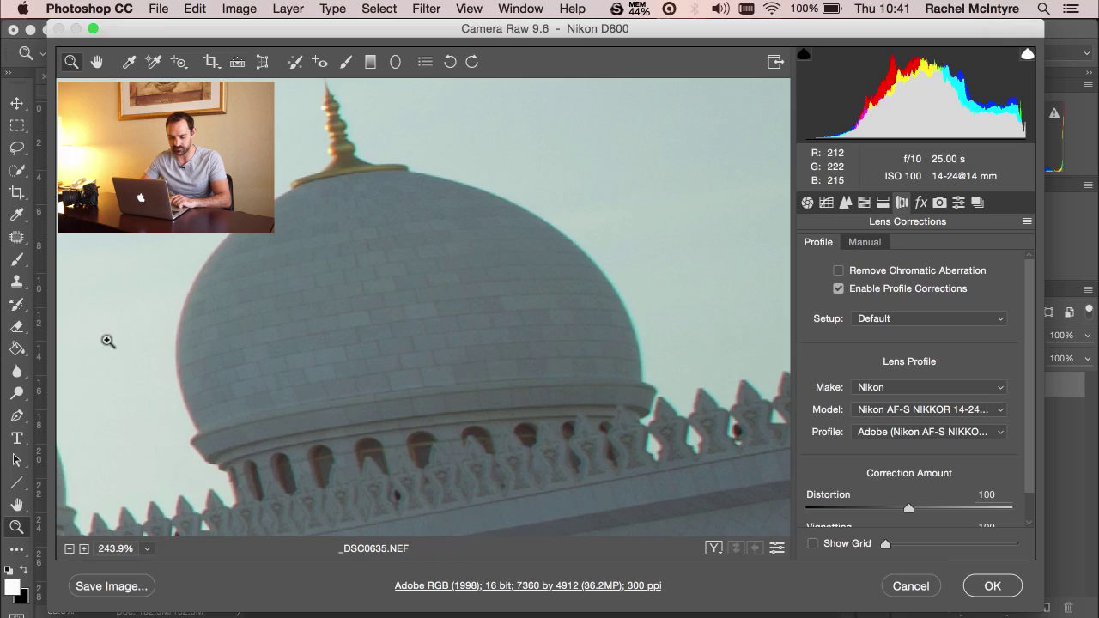
Enable Remove Chromatic Aberration for the raw photo and compare the dome's edges with the correction off and on.
drag(136, 293, 258, 434)
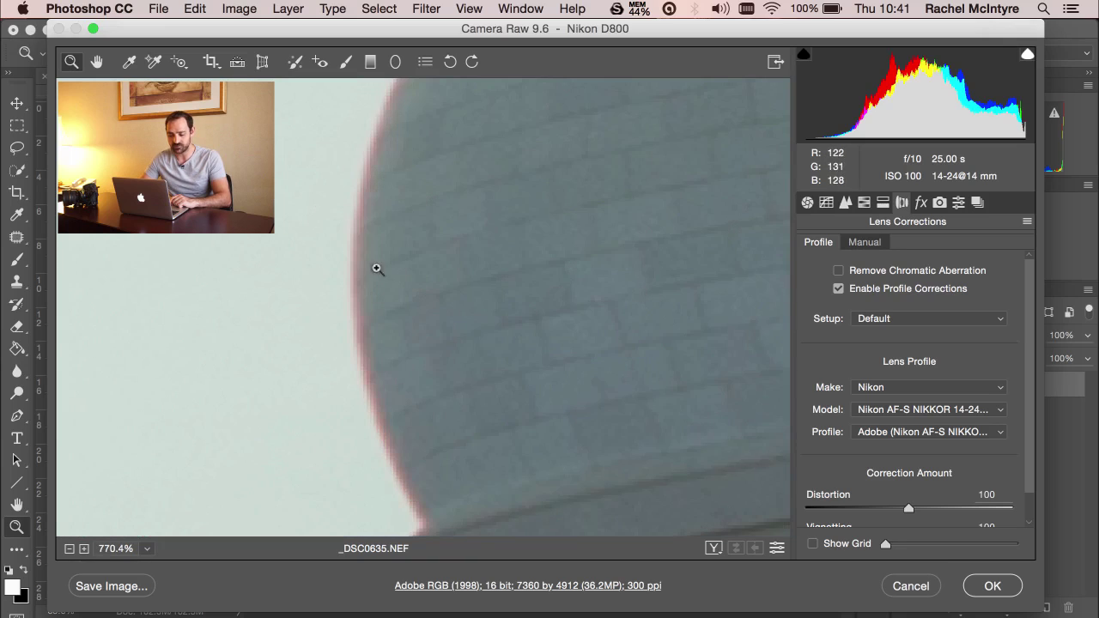
click(838, 272)
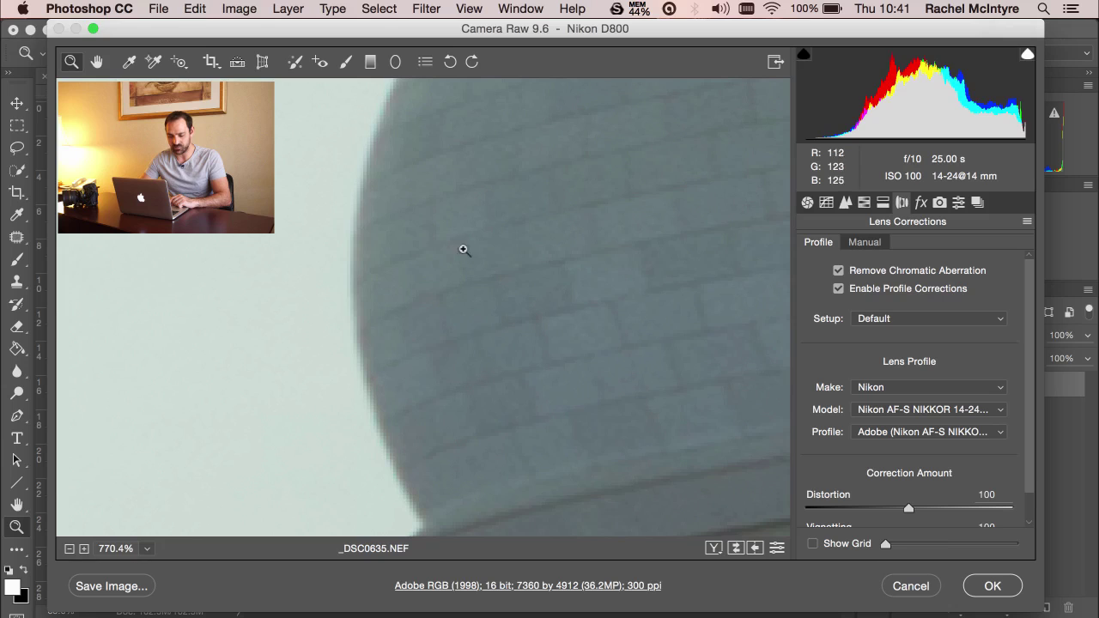
scroll(655, 193, right, 10)
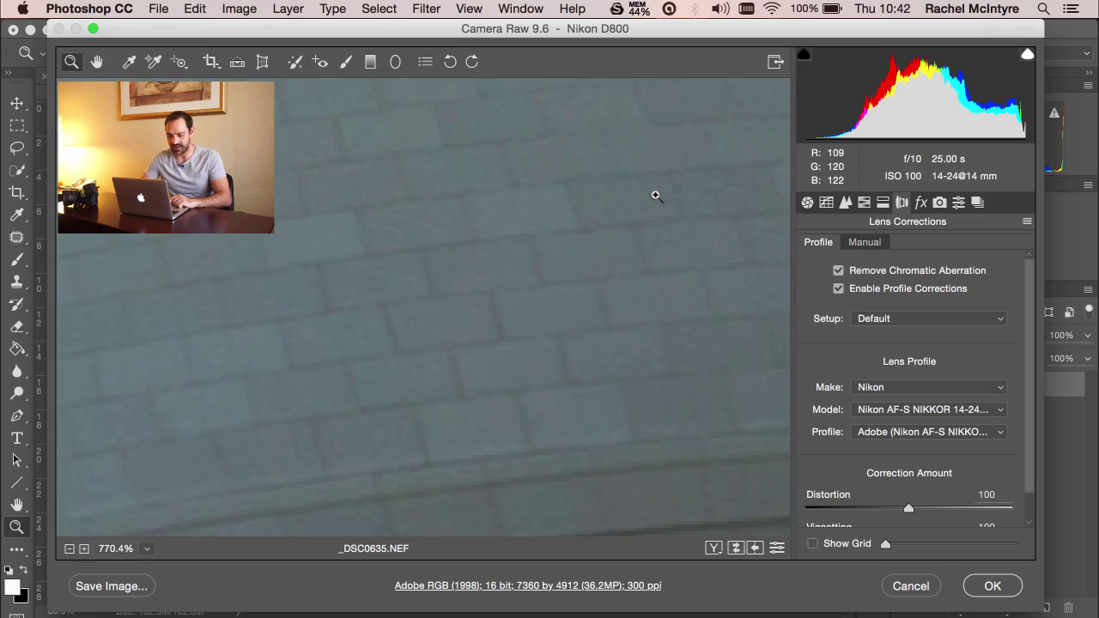
scroll(655, 196, right, 10)
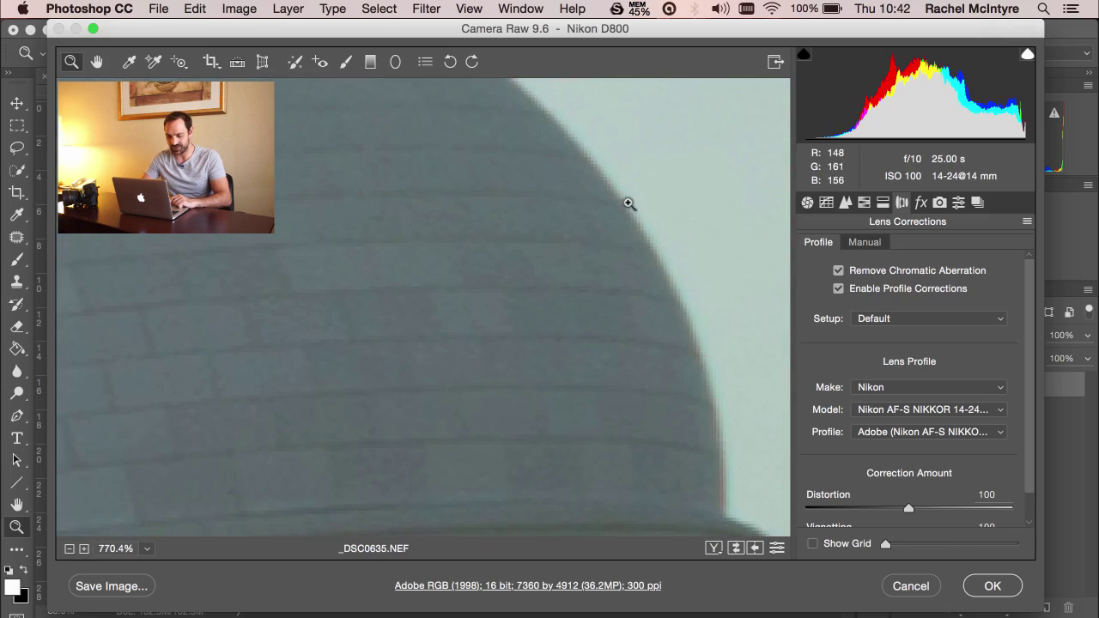
click(839, 271)
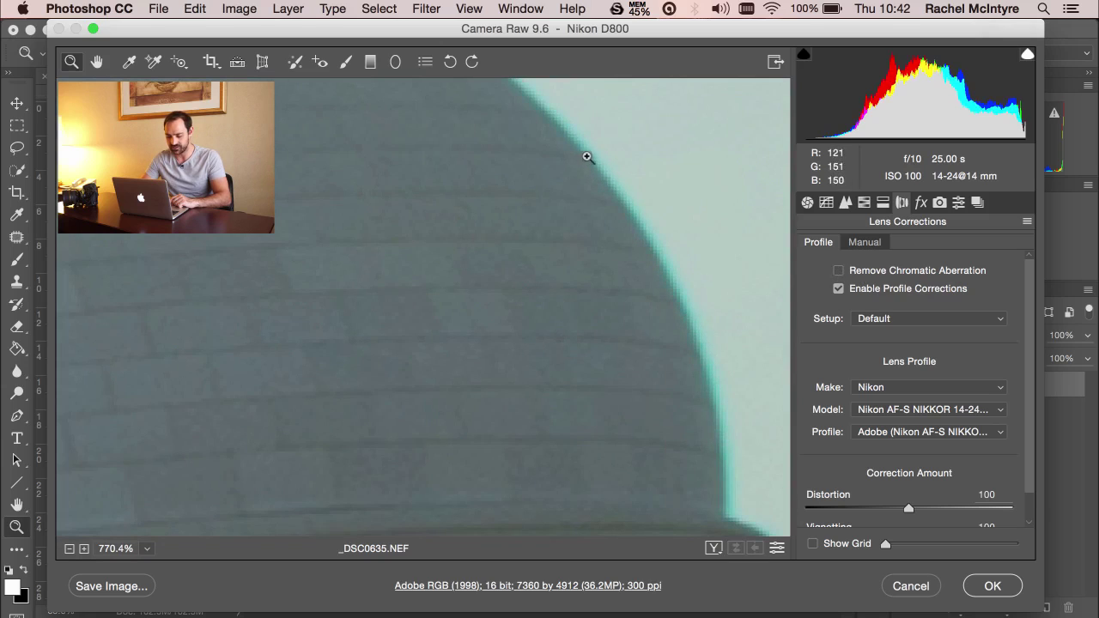
click(839, 272)
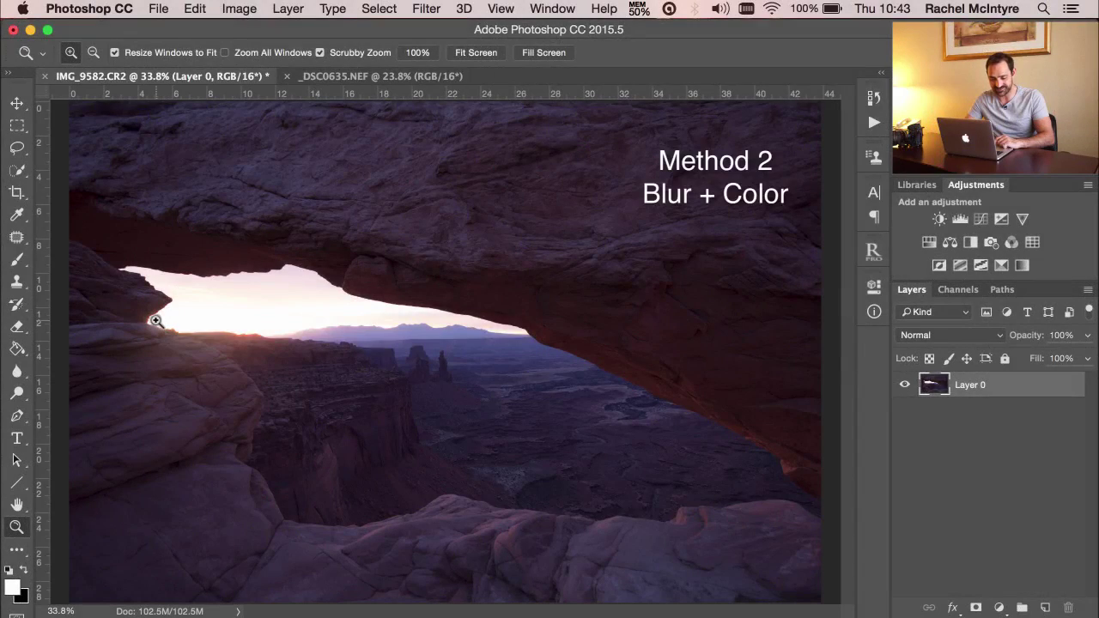
Add a masked fringe-removal layer to the IMG_9582.CR2 arch photo with Raya Pro's Clean CA.
drag(146, 321, 297, 304)
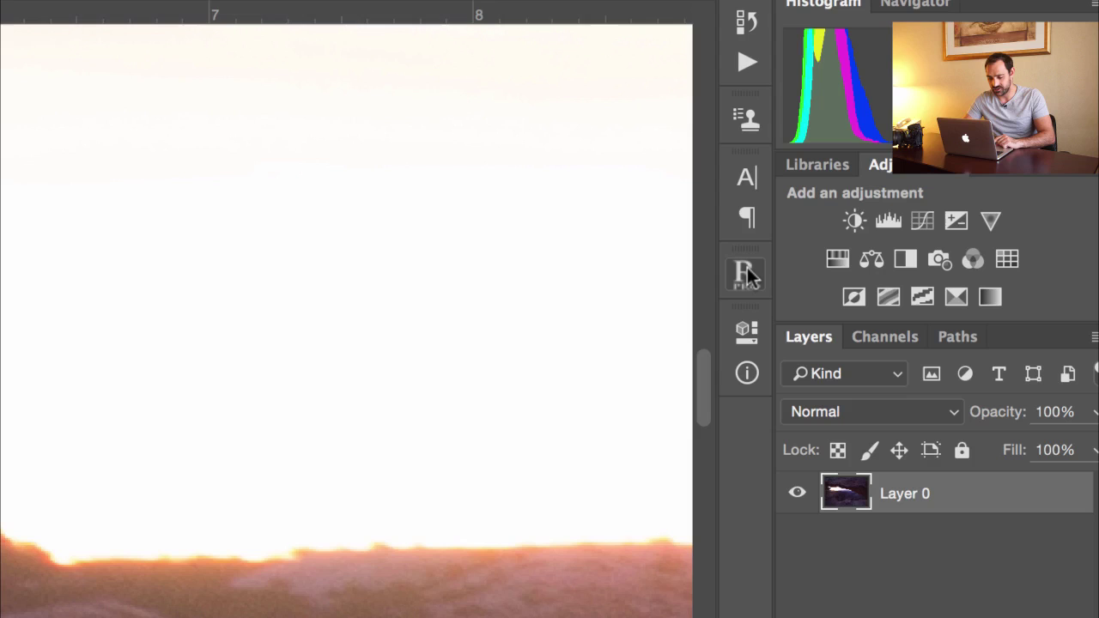
click(745, 273)
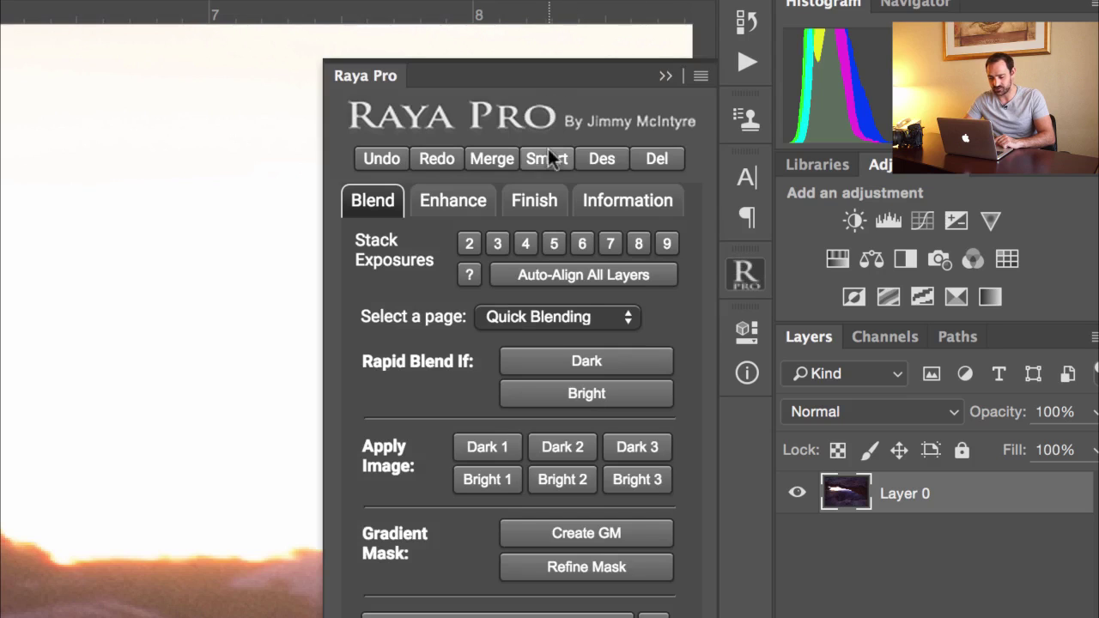
click(534, 202)
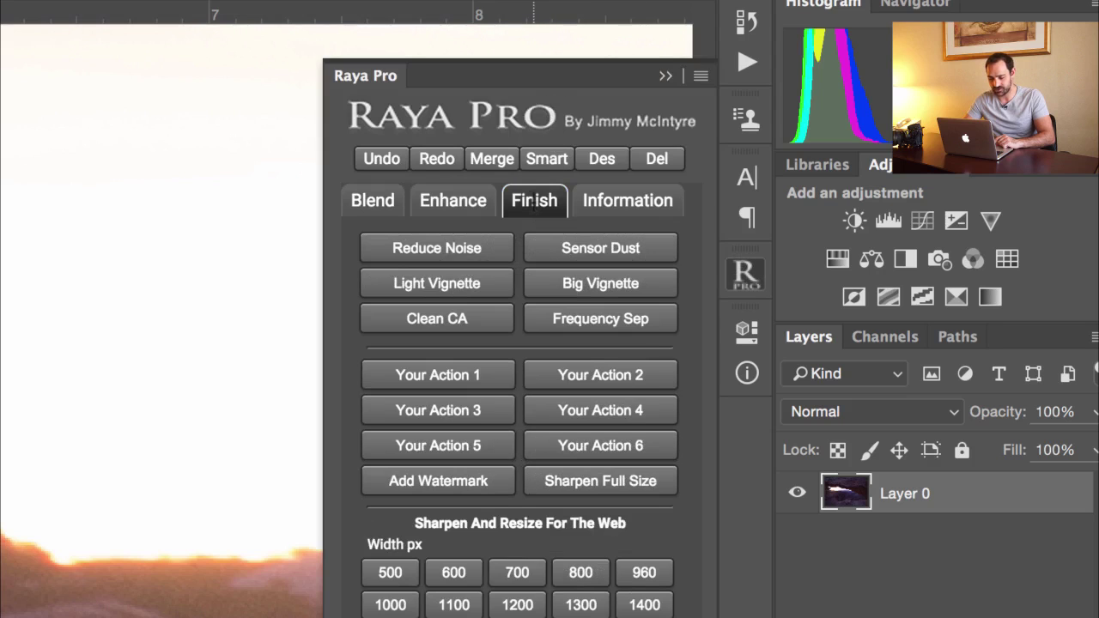
click(439, 316)
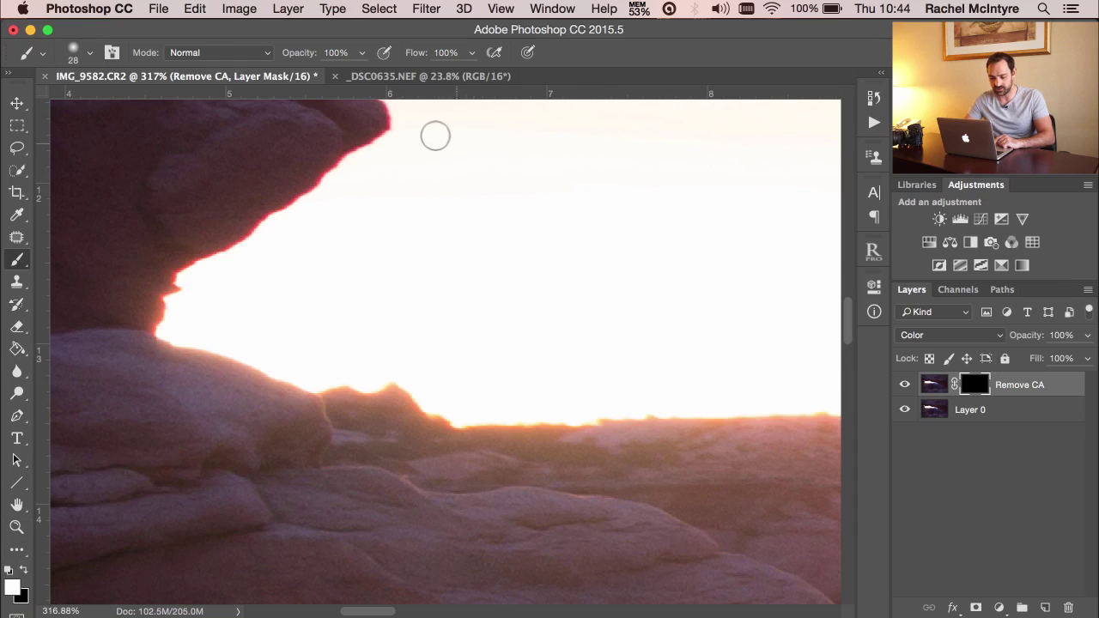
Paint white on the Remove CA mask along the fringed rock edge and lower that layer's opacity to 80%.
mouse_move(386, 122)
mouse_down()
mouse_move(301, 202)
mouse_move(180, 284)
mouse_move(160, 335)
mouse_move(297, 386)
mouse_move(400, 391)
mouse_move(378, 403)
mouse_up()
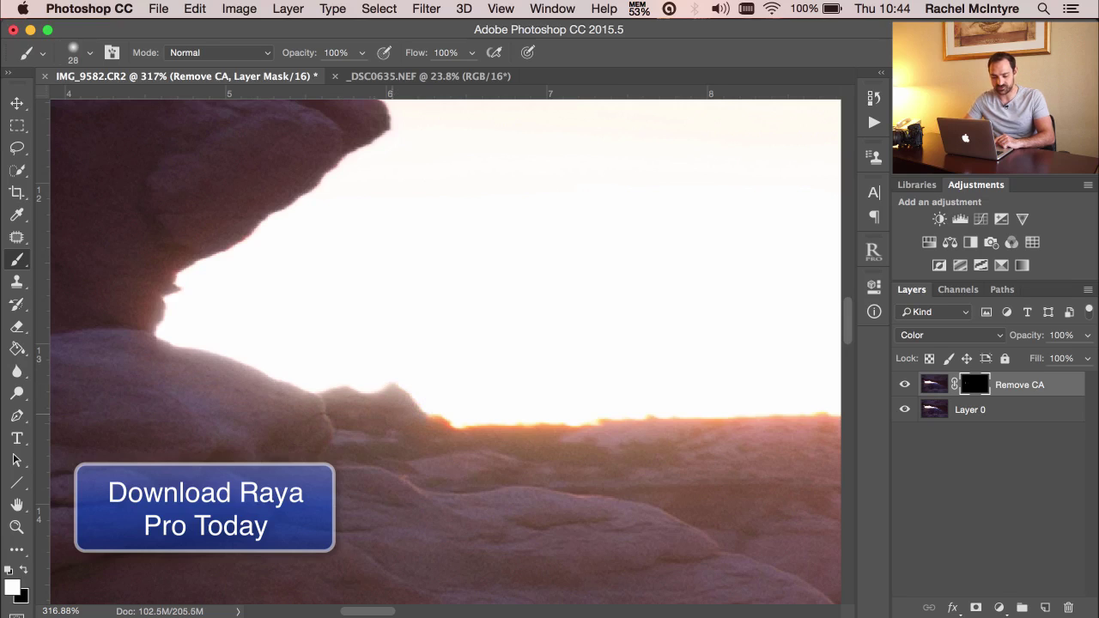
drag(1035, 338, 1009, 341)
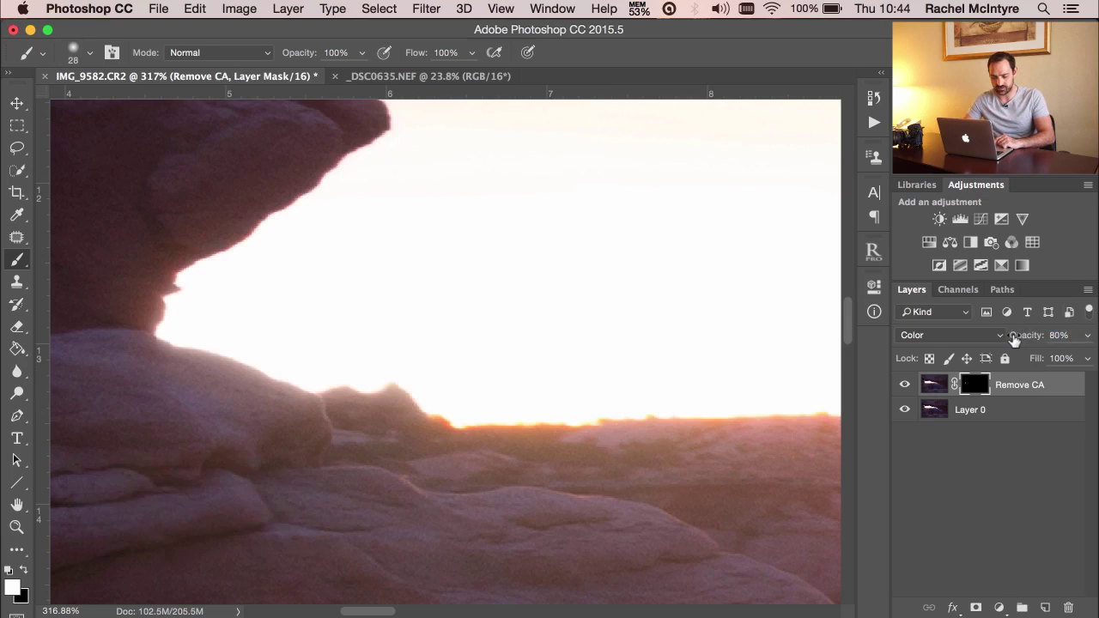
Delete the Remove CA layer.
drag(1039, 386, 1069, 607)
click(17, 527)
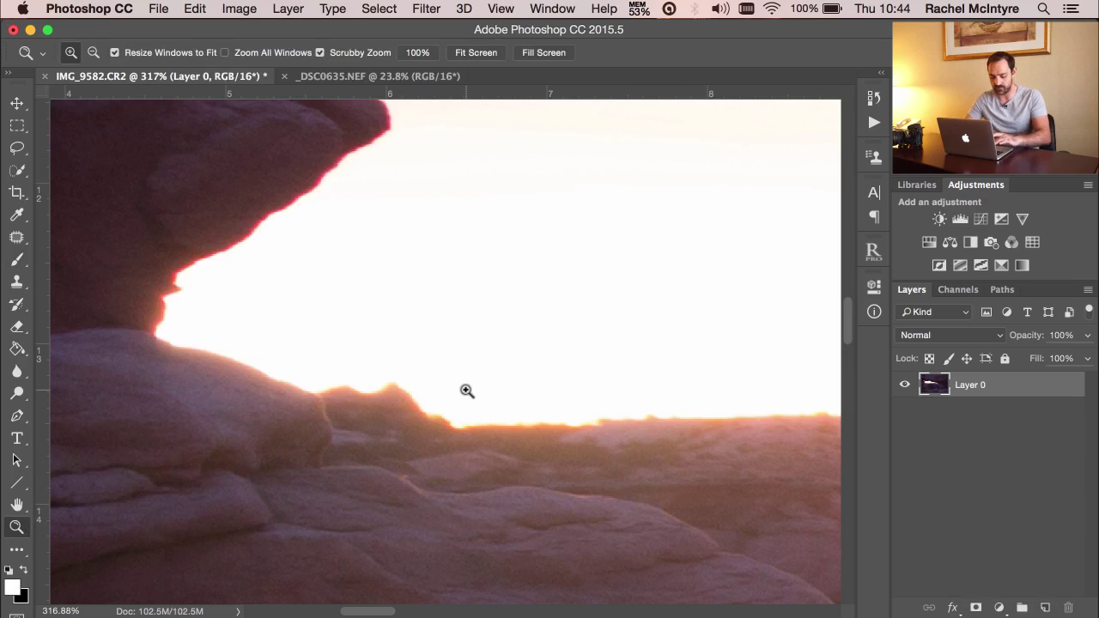
Duplicate Layer 0 and apply a Gaussian Blur with a radius of 13.4 pixels to the copy.
key(super+j)
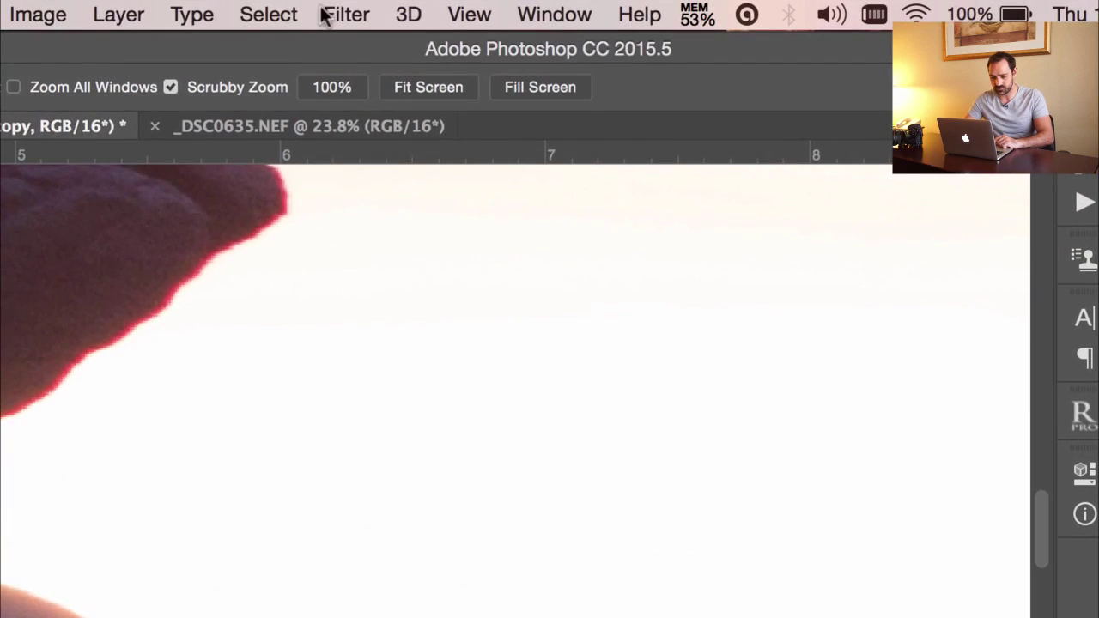
click(428, 10)
mouse_move(458, 358)
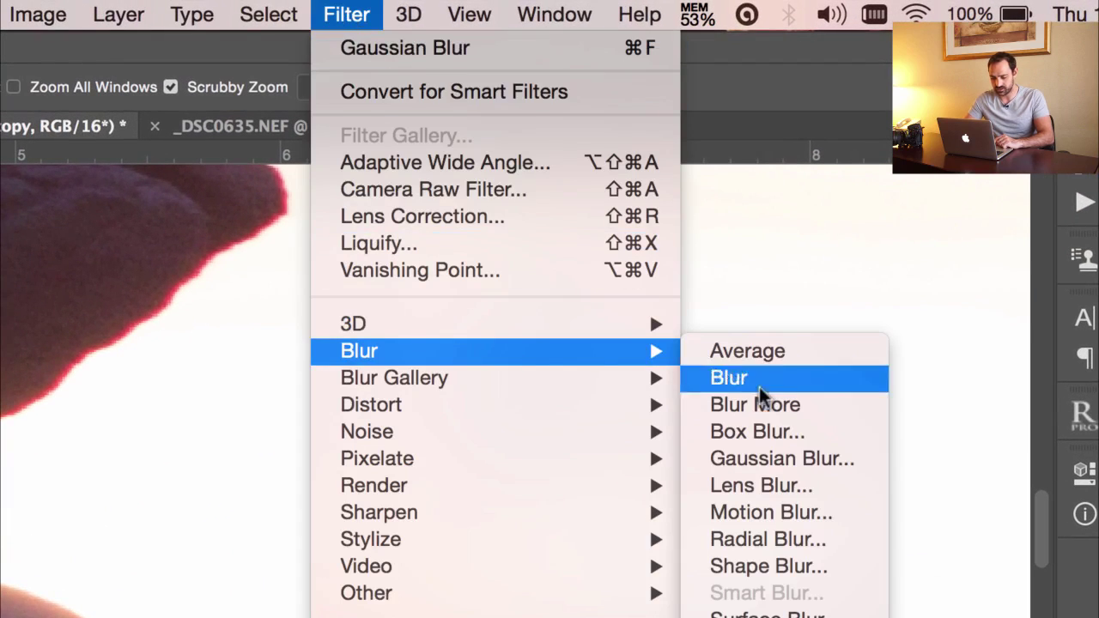
click(773, 459)
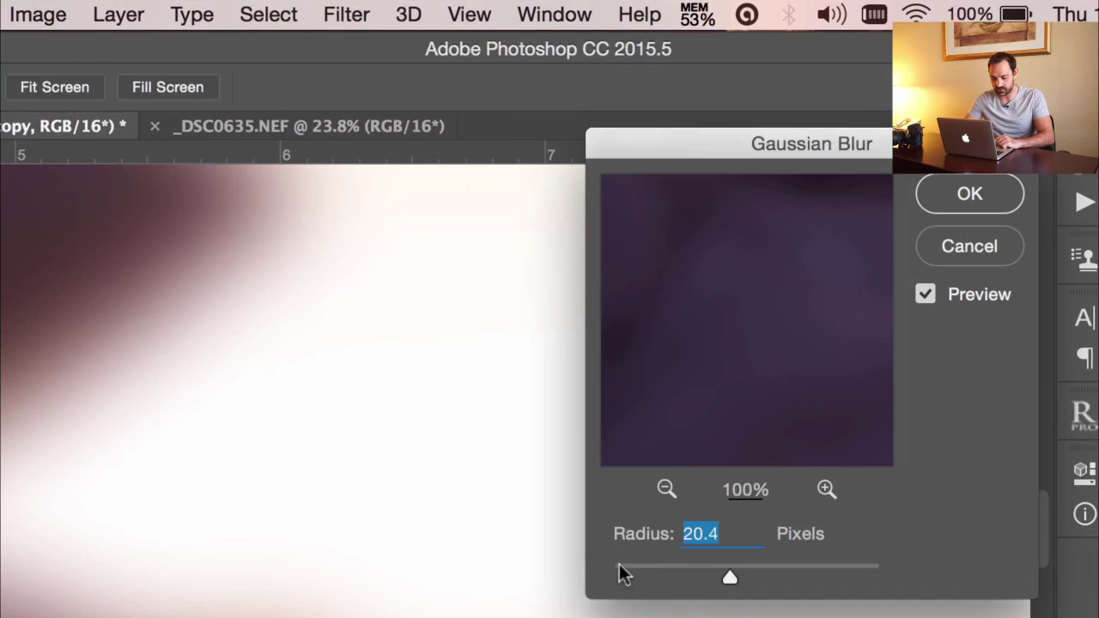
click(616, 569)
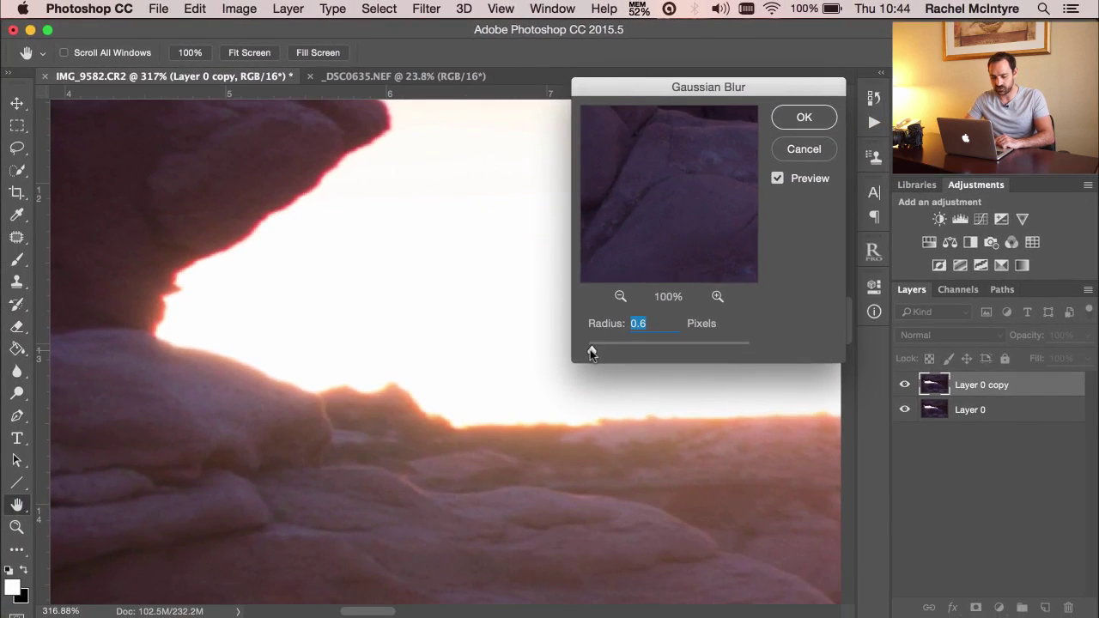
click(619, 571)
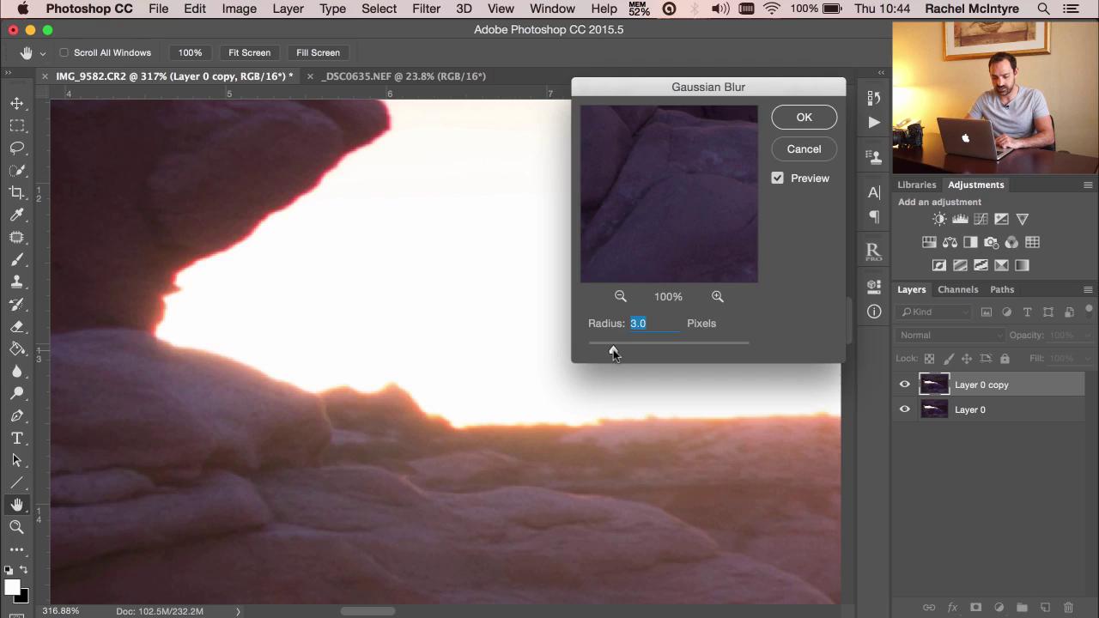
drag(615, 348, 618, 348)
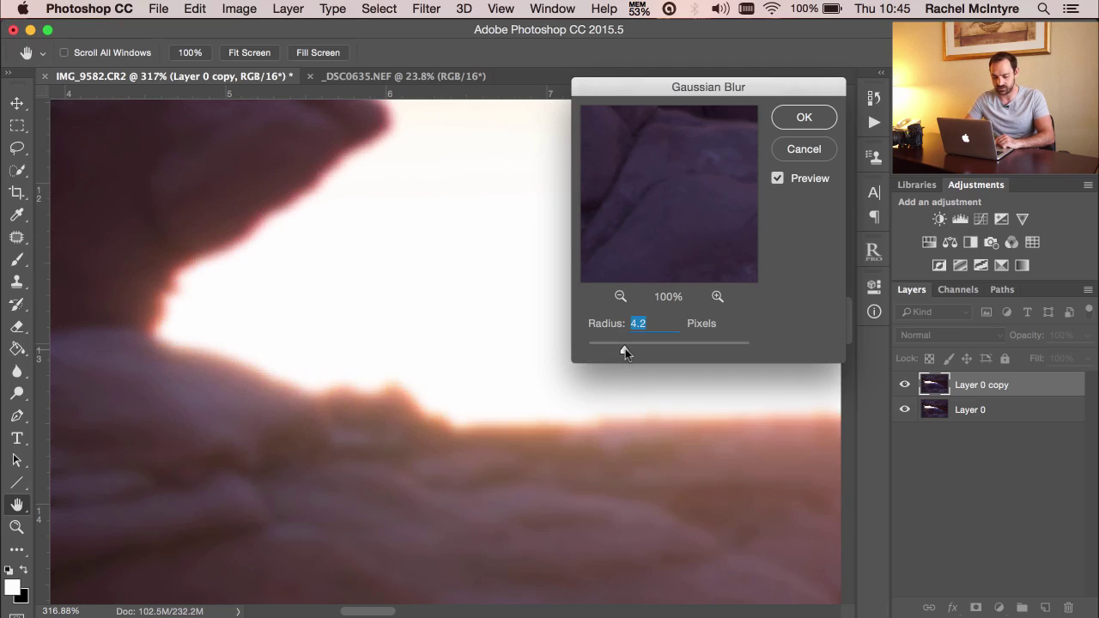
drag(631, 352, 638, 351)
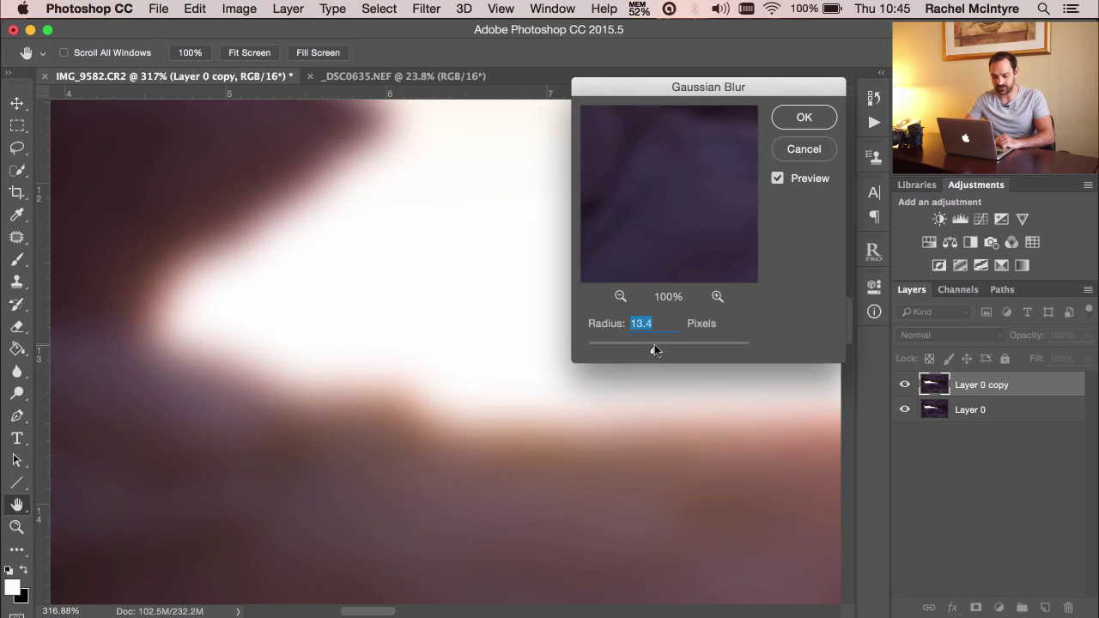
click(804, 118)
key(z)
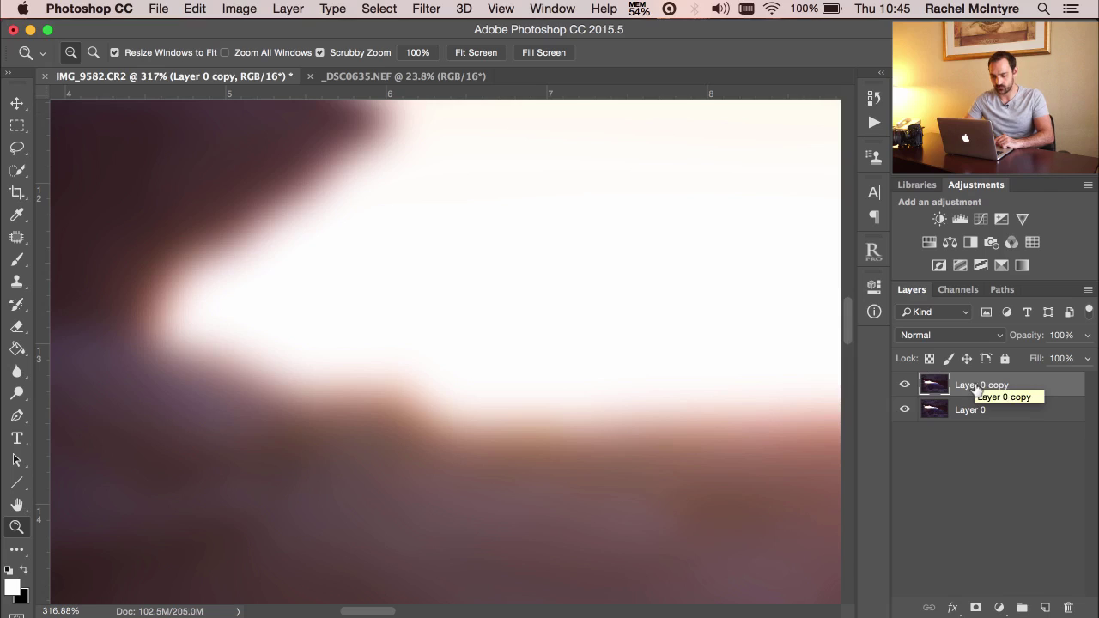
Set the blurred layer copy's blend mode to Color and compare the rock edges with that layer hidden and shown.
click(972, 335)
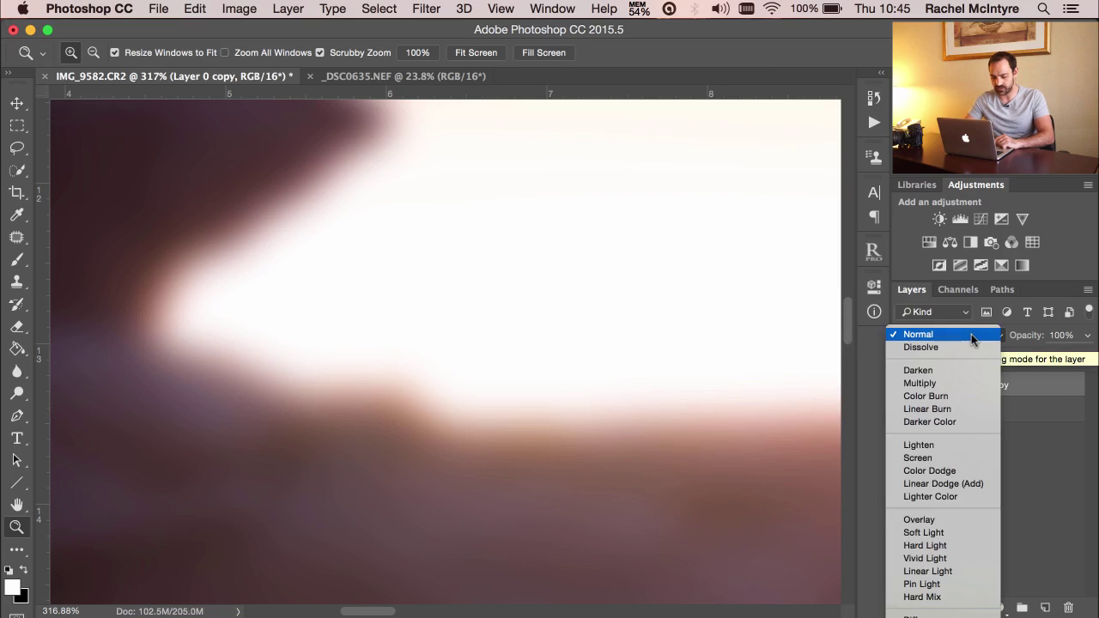
scroll(943, 515, down, 3)
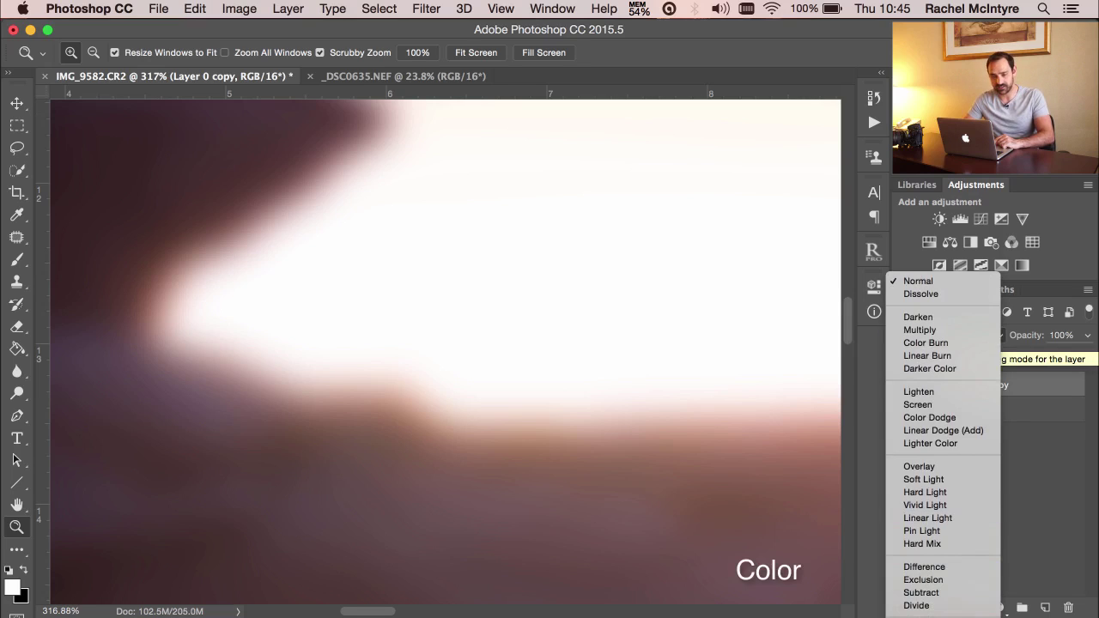
click(932, 612)
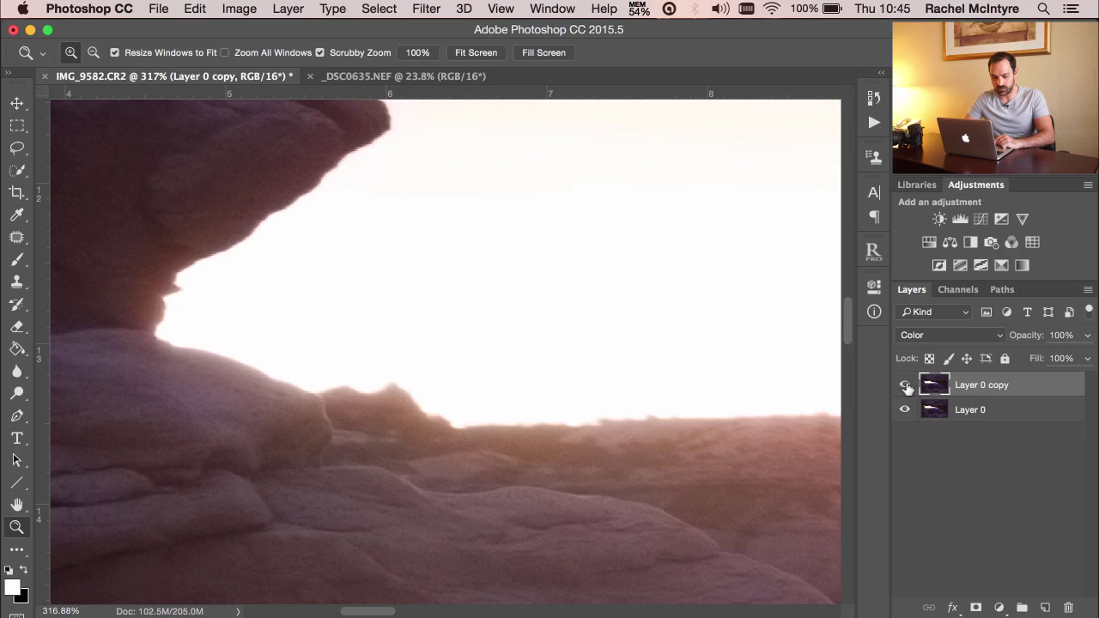
click(905, 384)
click(905, 385)
click(905, 385)
click(905, 385)
click(905, 385)
click(905, 385)
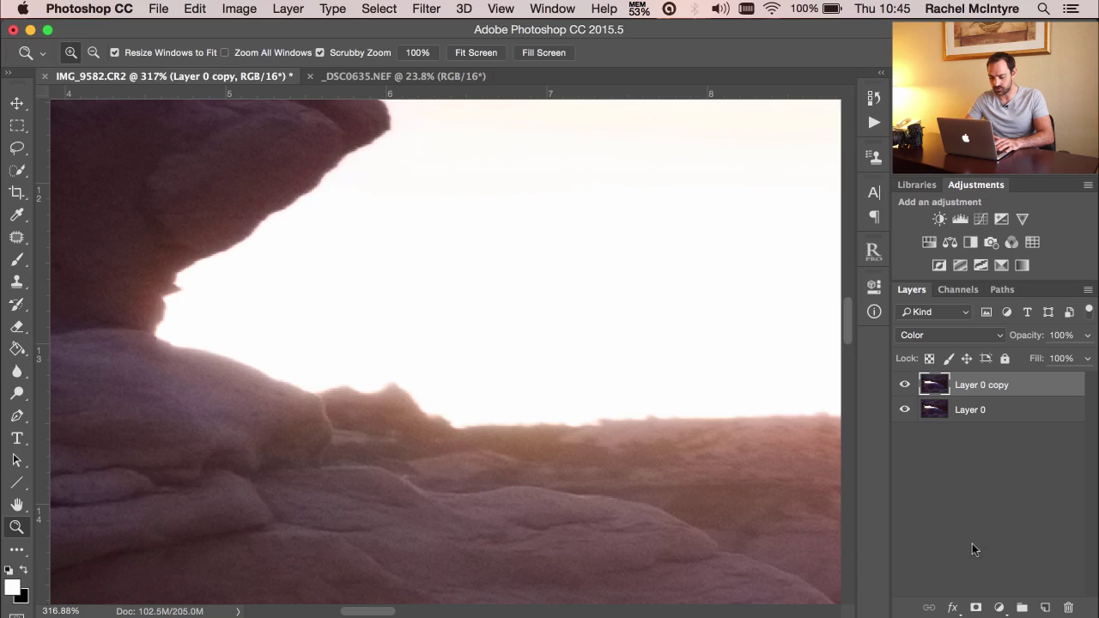
Add a black mask to the blurred Color layer and paint white on it along the fringed rock edge.
key(alt)
alt+click(976, 608)
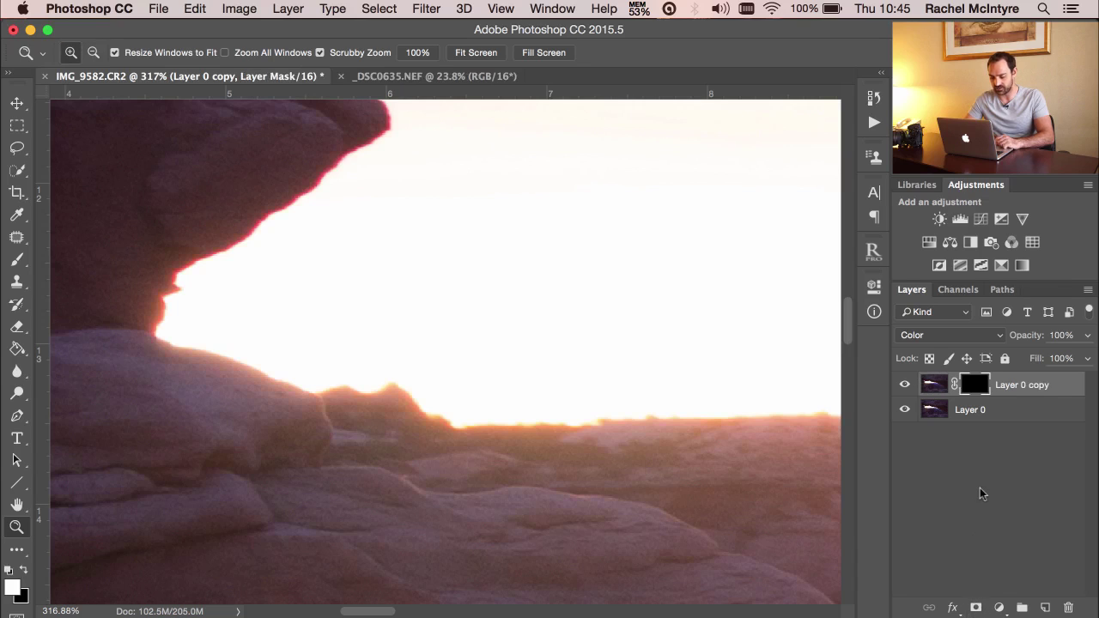
click(17, 260)
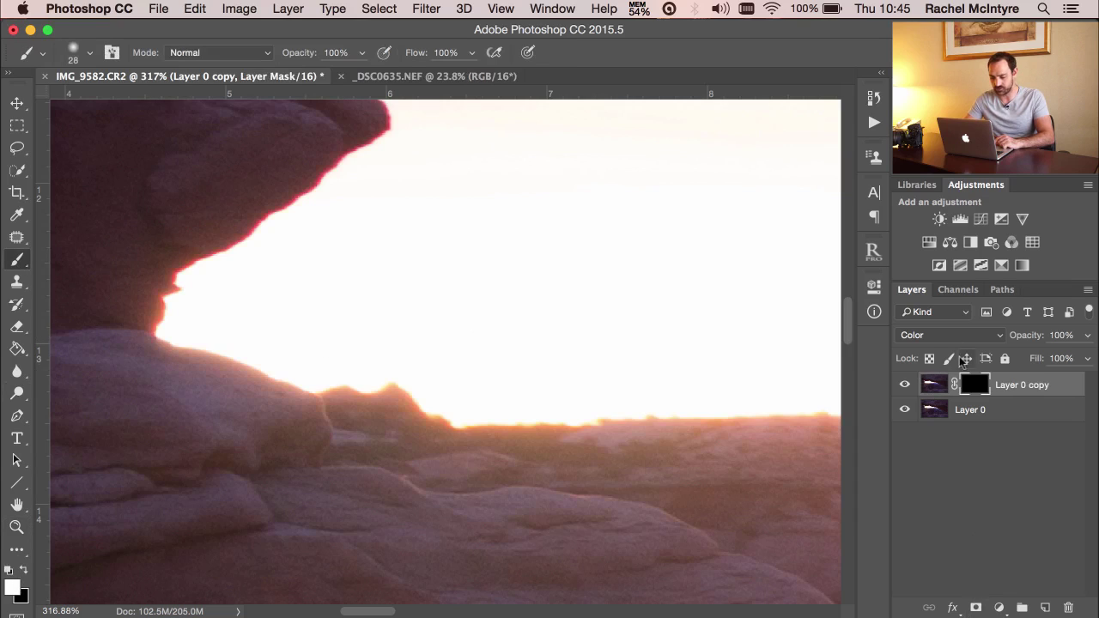
mouse_move(392, 107)
mouse_down()
mouse_move(375, 152)
mouse_move(189, 271)
mouse_move(162, 333)
mouse_up()
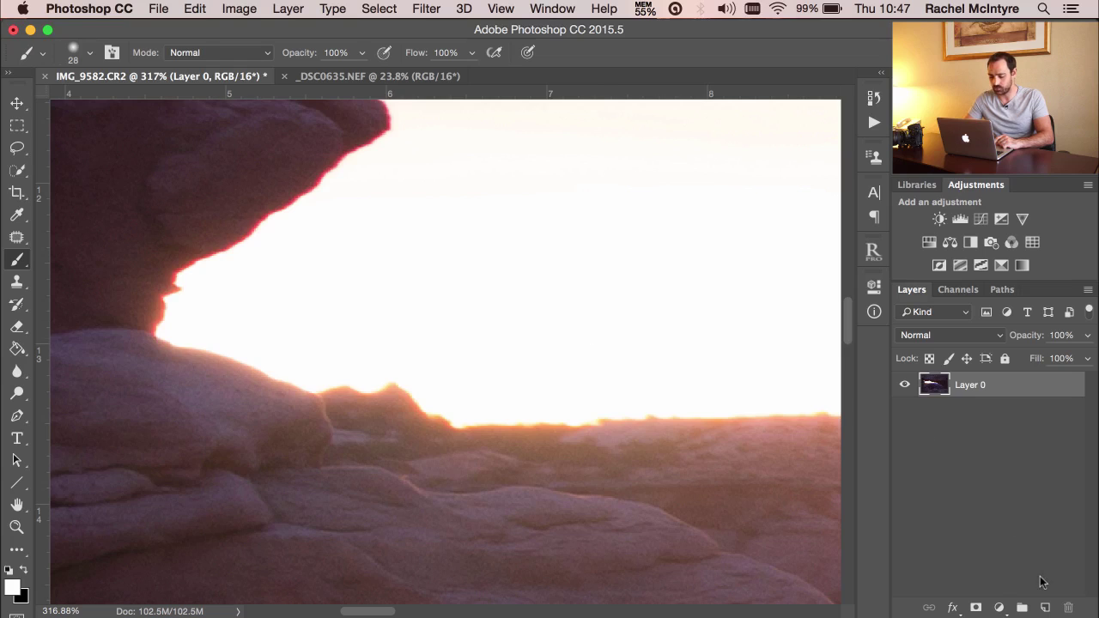
Create a new empty layer above Layer 0 and set its blend mode to Color.
click(1045, 608)
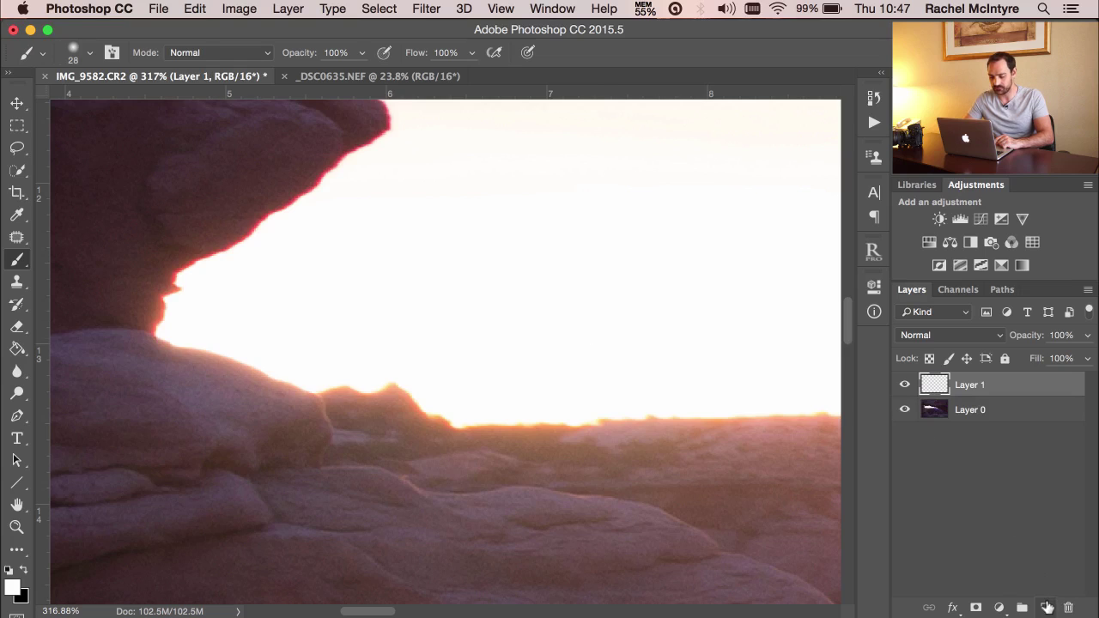
click(976, 336)
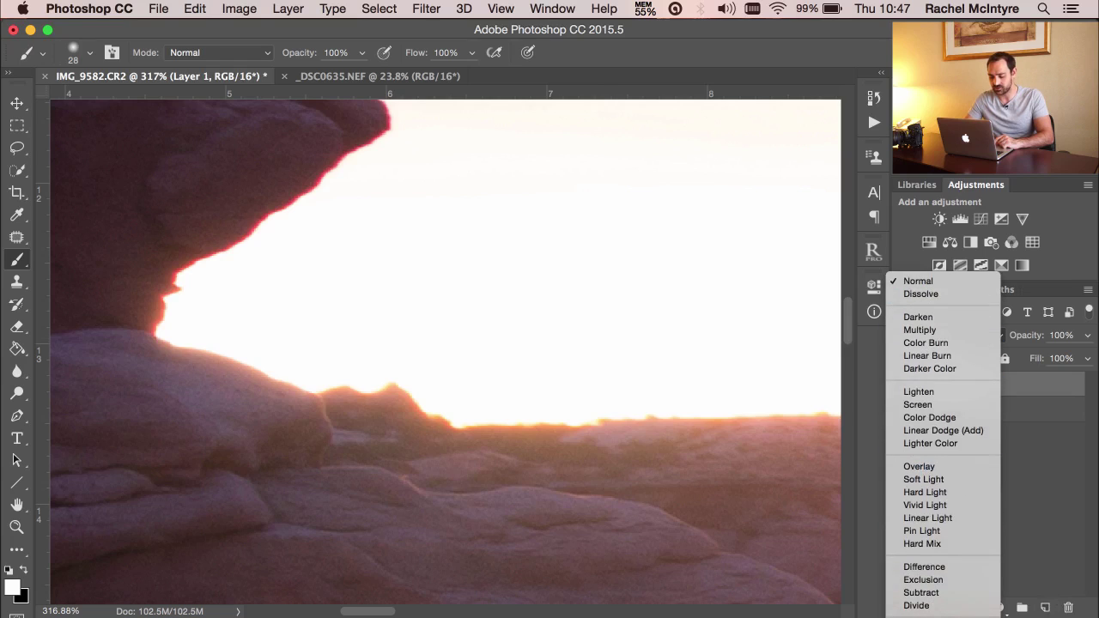
click(930, 612)
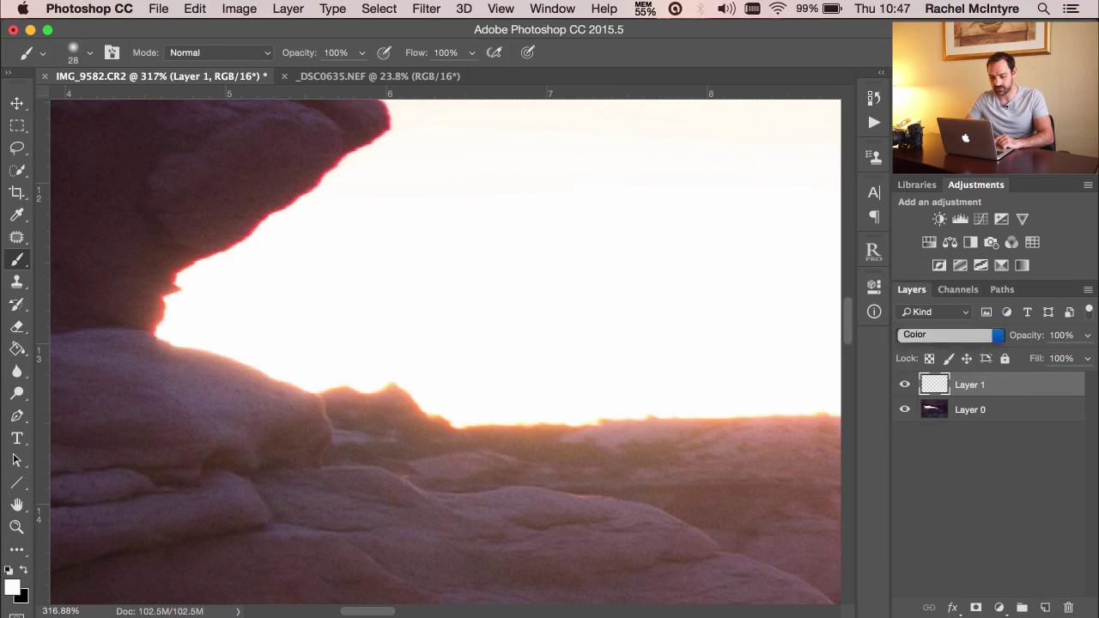
Sample clean rock with the Clone Stamp and paint it over the red fringe along the overhanging rock's edge on the new layer.
click(10, 284)
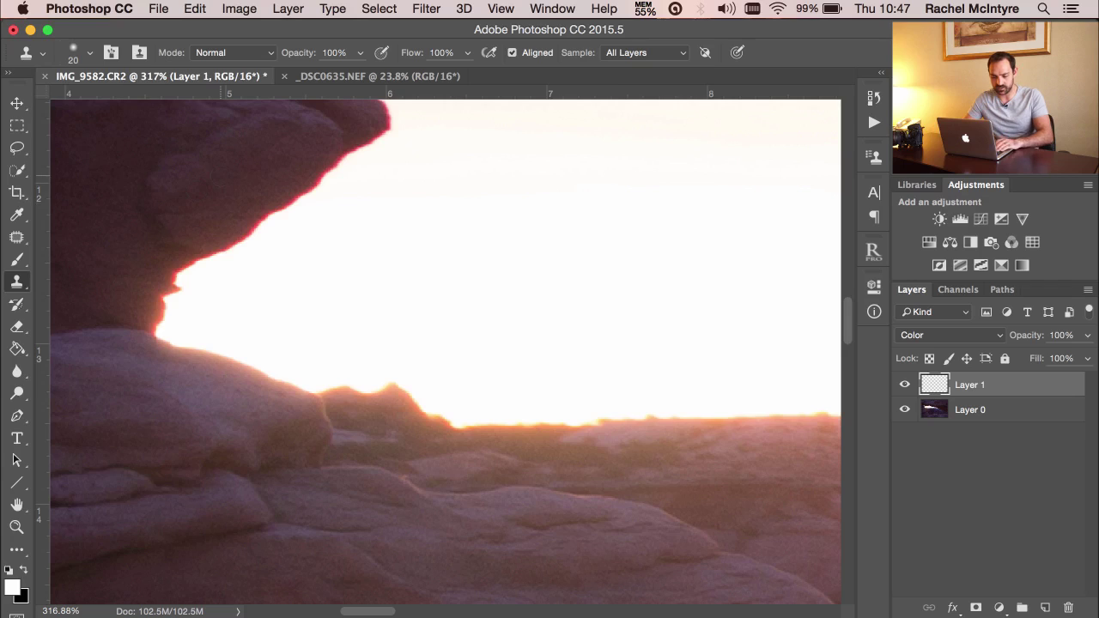
drag(218, 177, 216, 177)
scroll(216, 177, up, 1)
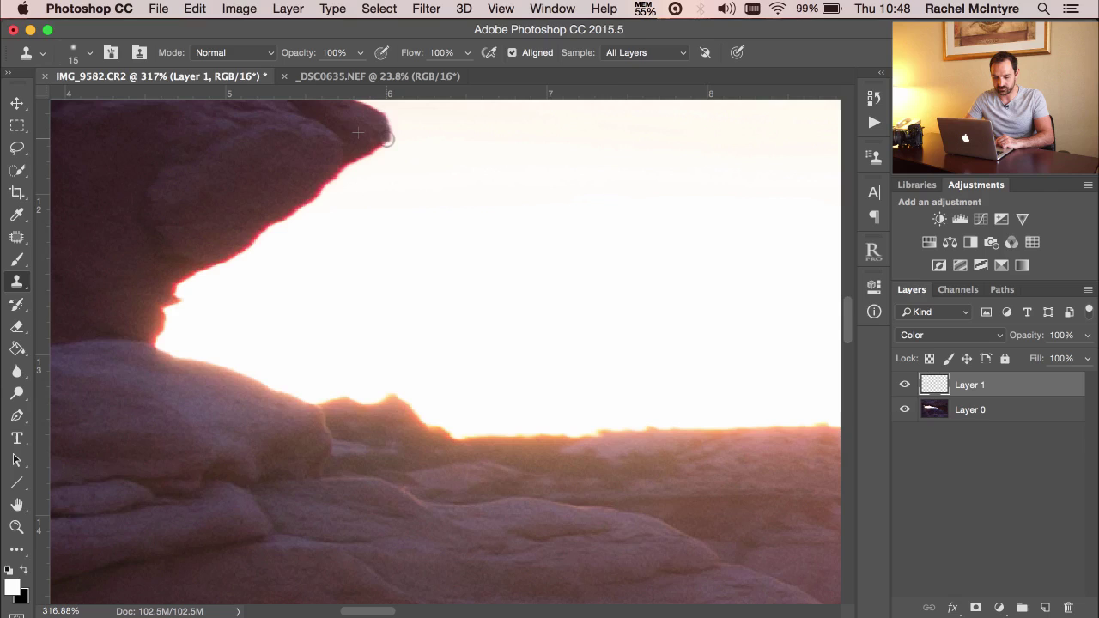
mouse_move(387, 139)
mouse_down()
mouse_move(243, 248)
mouse_move(185, 275)
mouse_move(224, 256)
mouse_move(178, 284)
mouse_move(156, 344)
mouse_up()
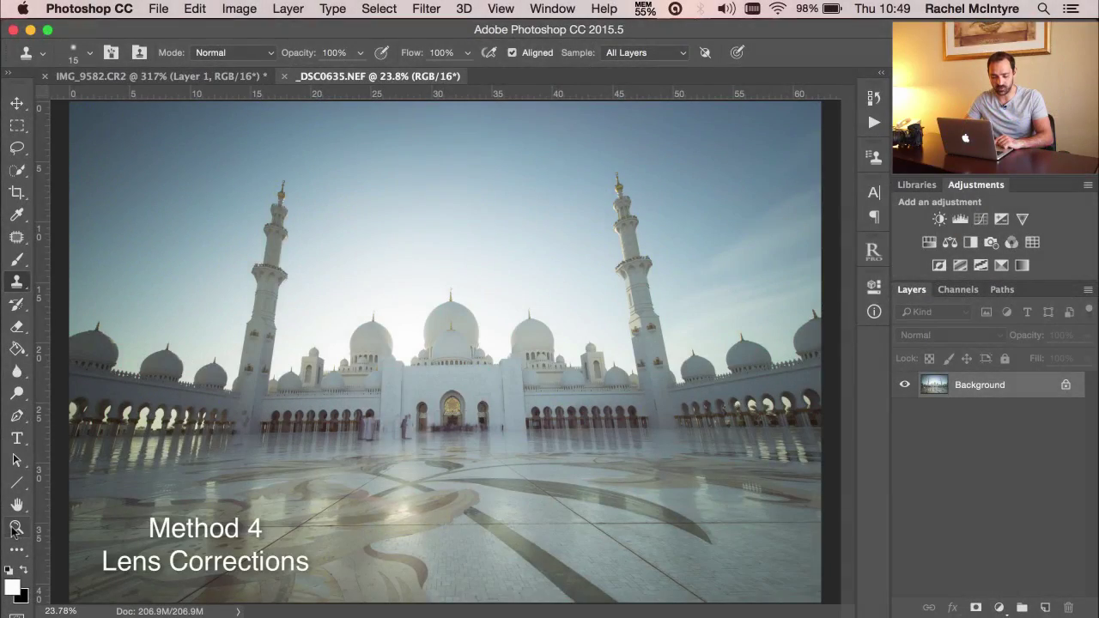
Inspect the fringed edge of the large dome beside the mosque's right minaret and open the Lens Correction filter.
click(17, 526)
drag(759, 349, 949, 329)
scroll(250, 513, down, 3)
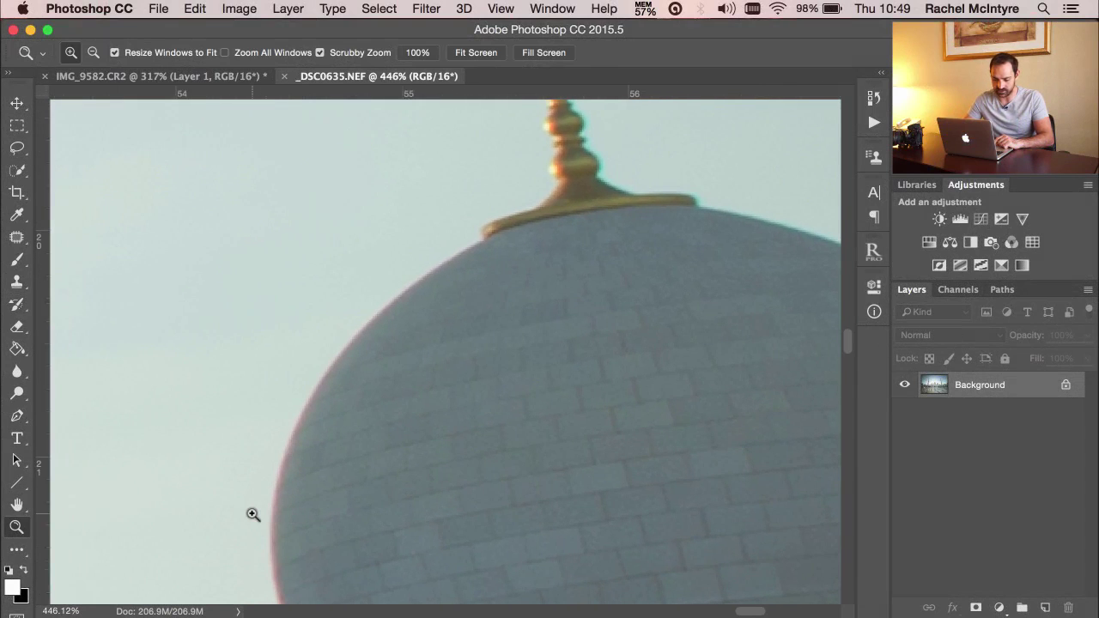
scroll(252, 515, down, 1)
drag(265, 515, 292, 515)
click(436, 8)
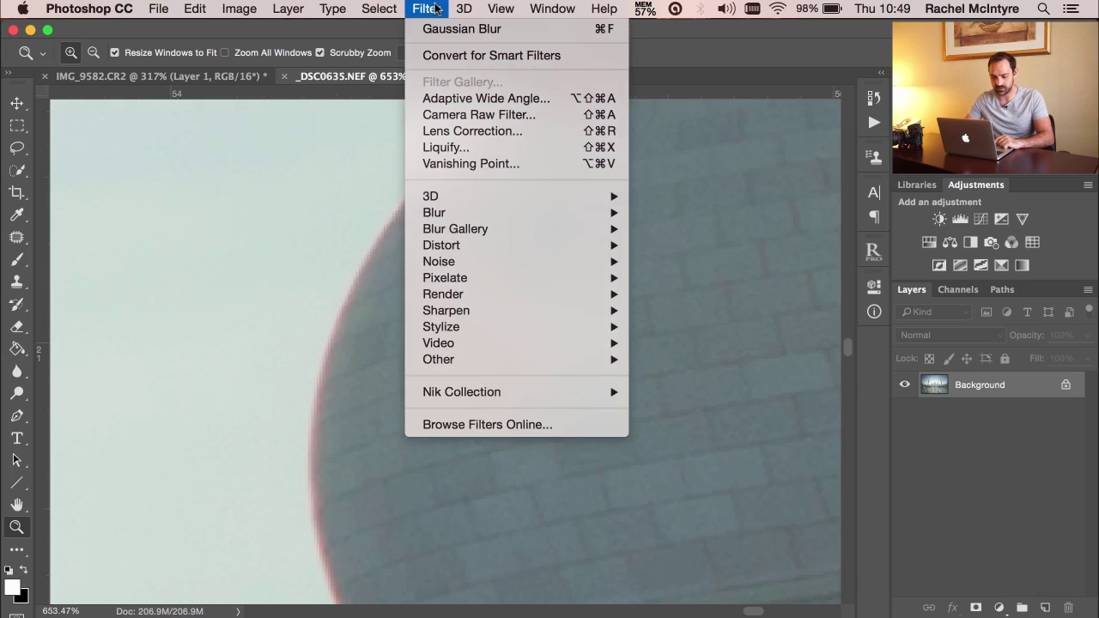
click(447, 130)
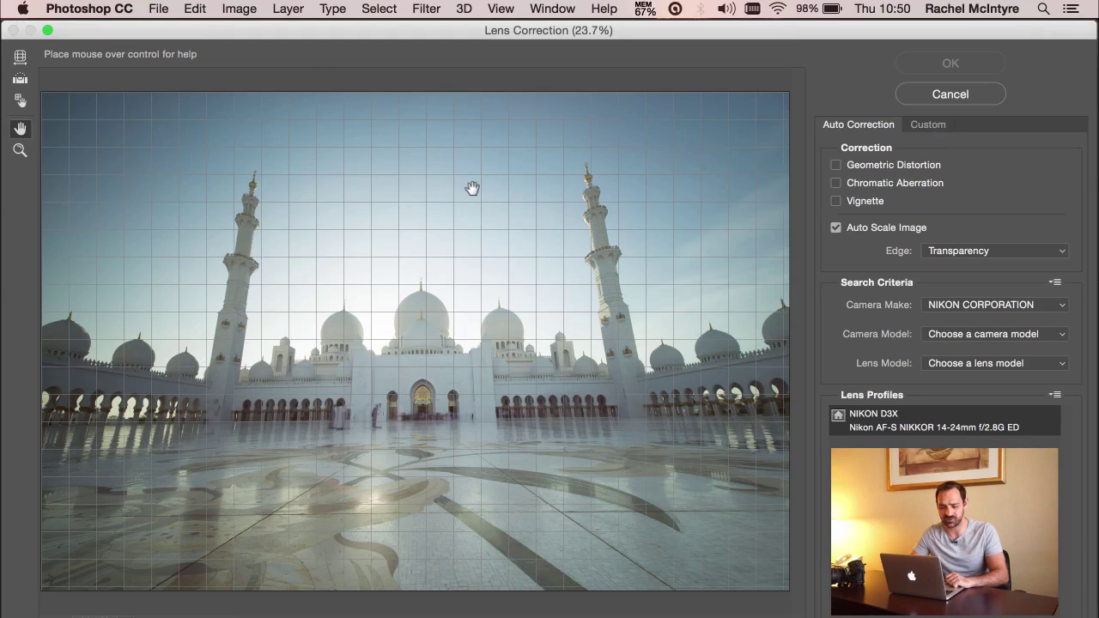
Show the custom Lens Correction settings with the dome's red-fringed edge magnified in the preview.
click(19, 150)
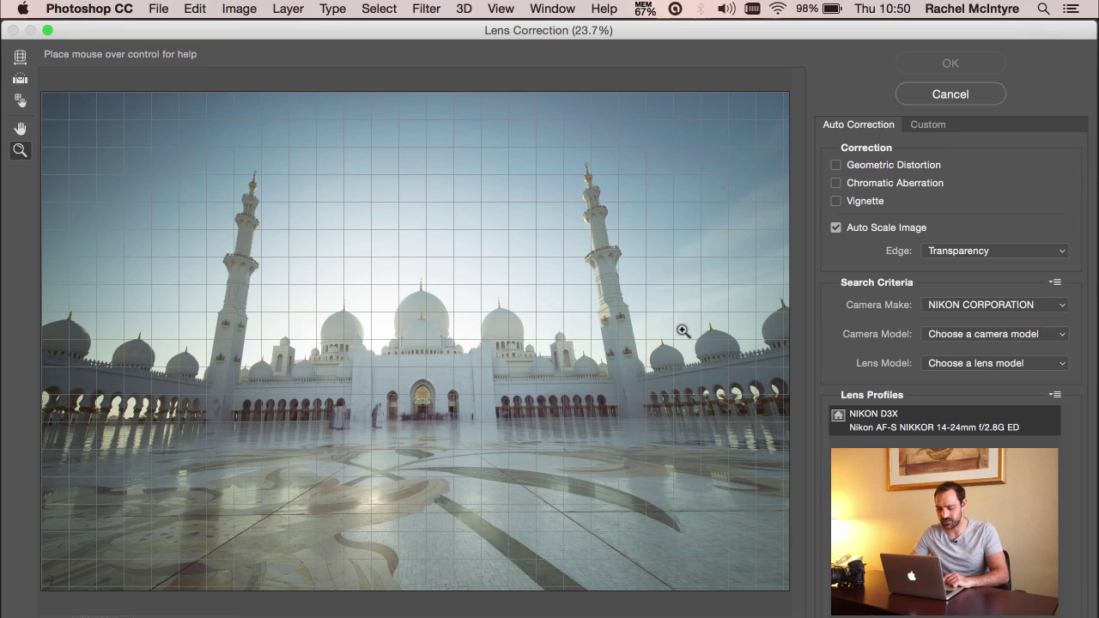
drag(684, 318, 718, 365)
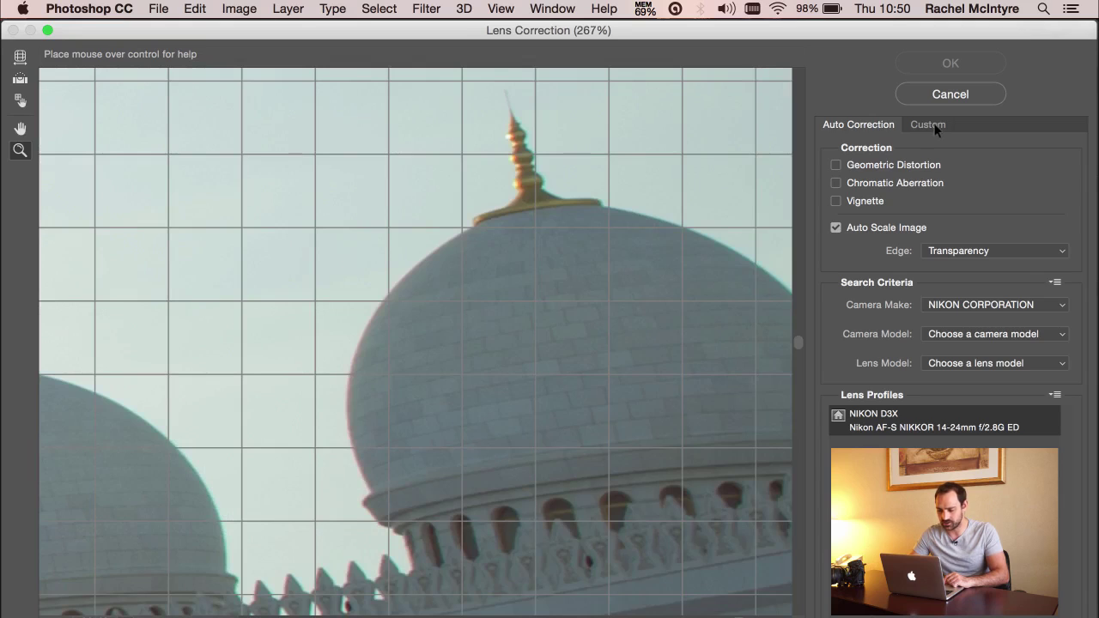
click(928, 124)
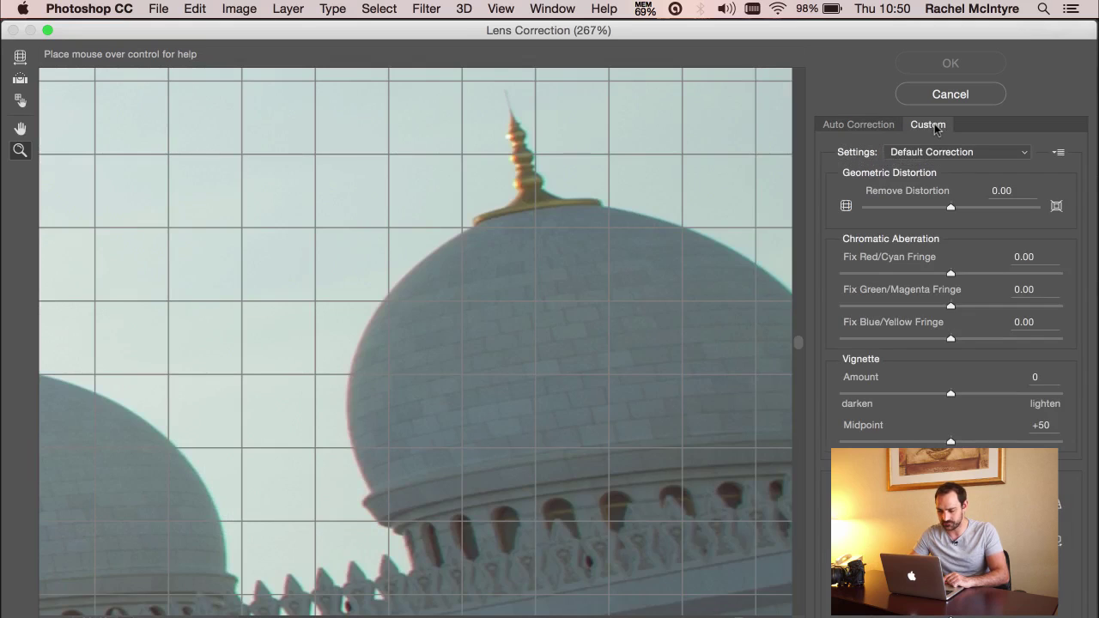
drag(258, 250, 439, 437)
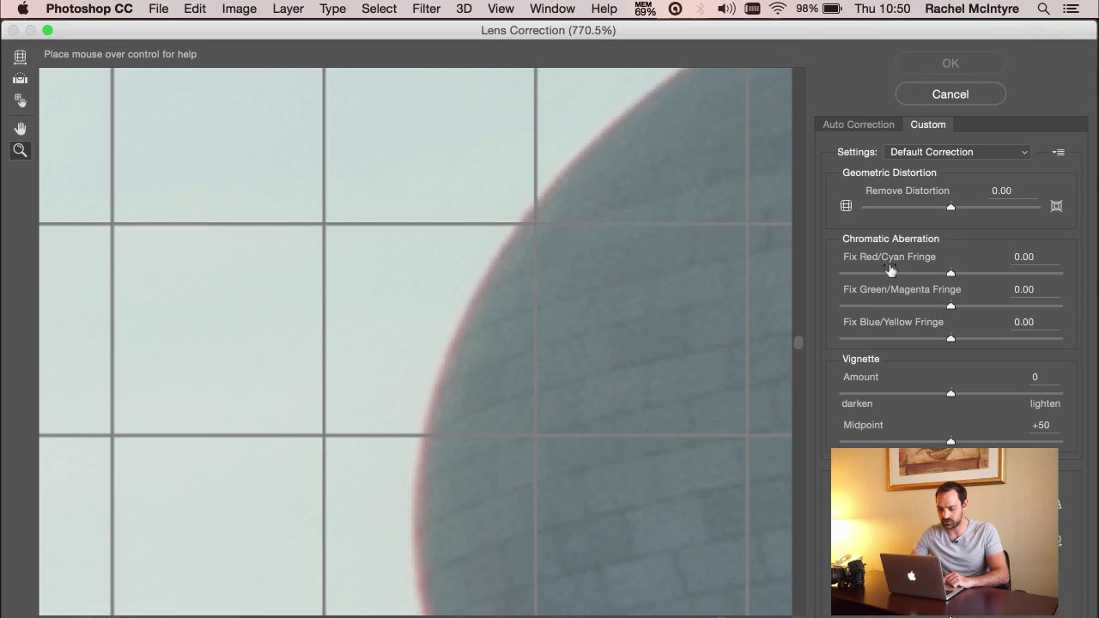
Compare the fringes around the dome and its spire, try Fix Red/Cyan Fringe at -17.46, and set it to +21.43.
scroll(484, 266, right, 10)
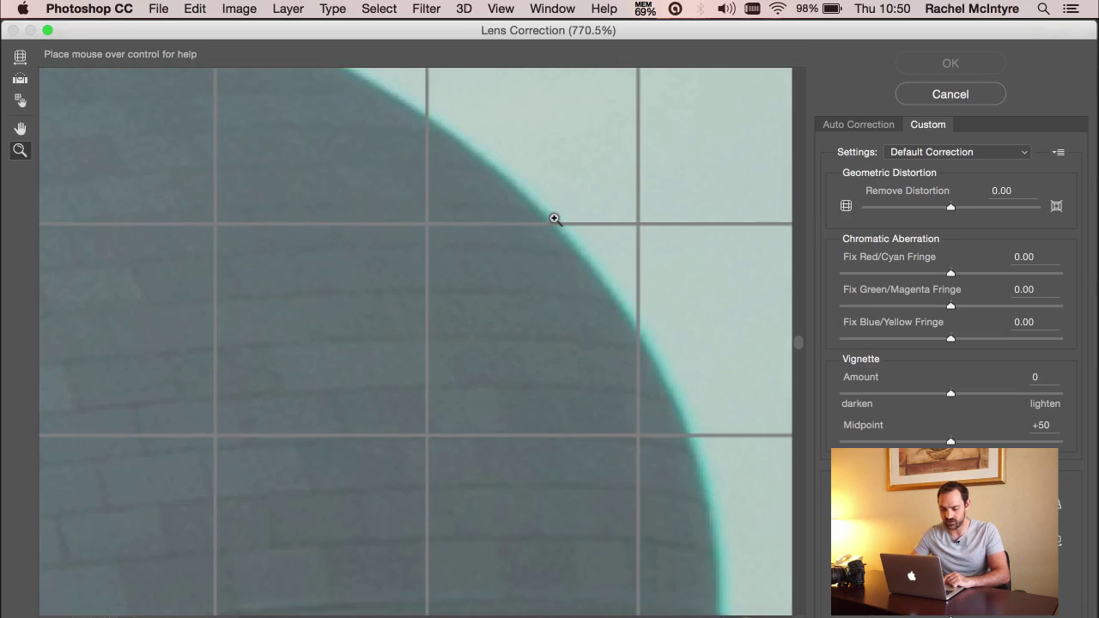
scroll(245, 335, left, 5)
scroll(245, 330, up, 10)
scroll(245, 330, left, 10)
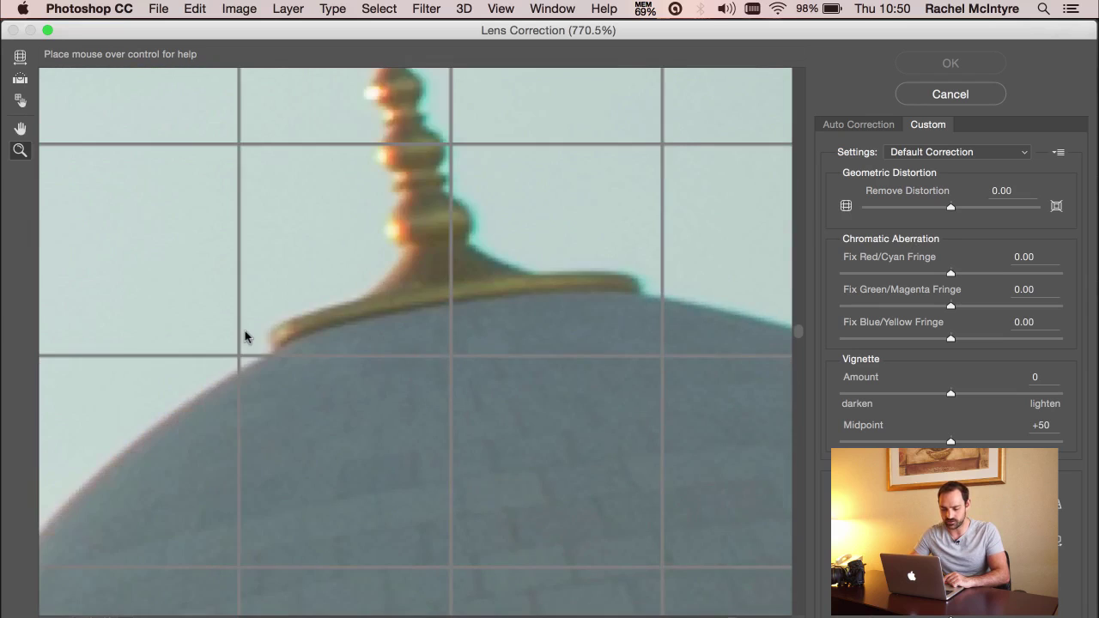
scroll(245, 330, down, 10)
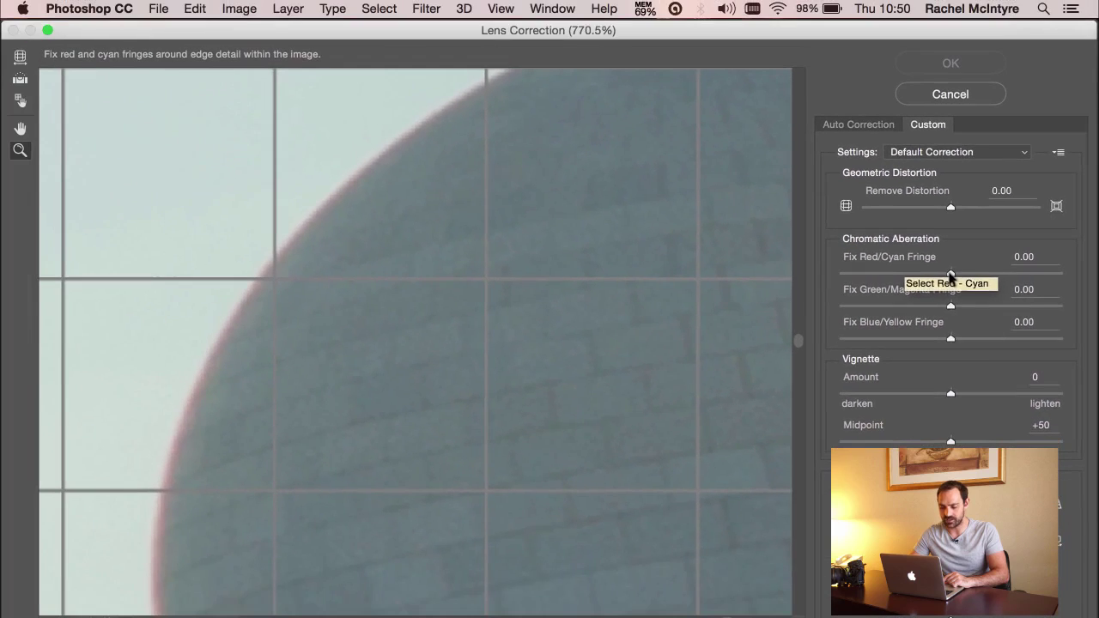
drag(842, 223, 824, 257)
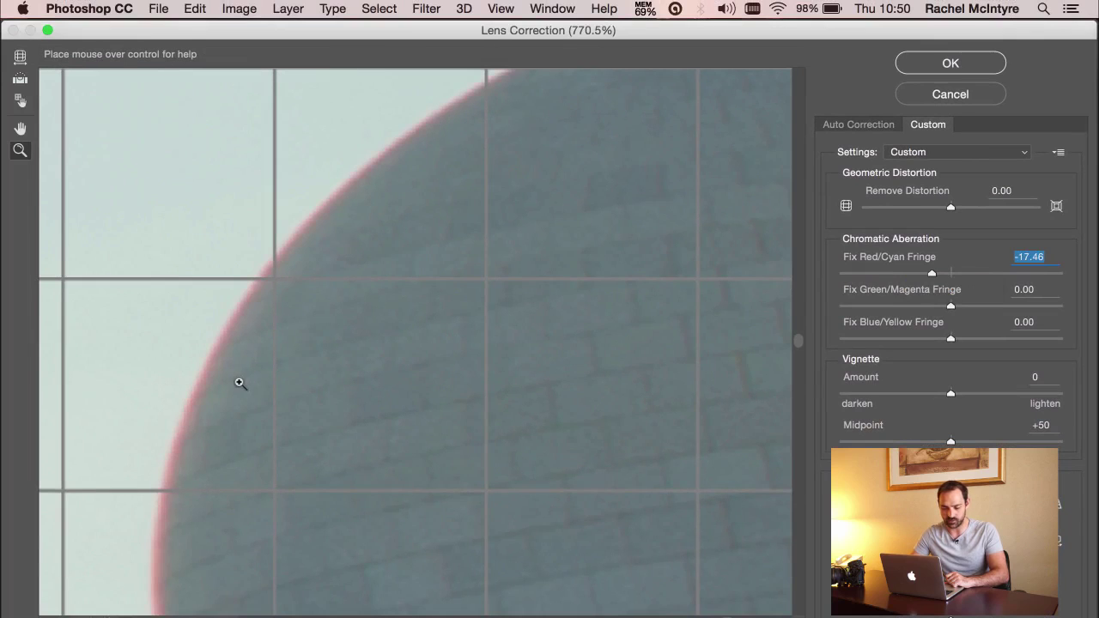
drag(932, 273, 974, 275)
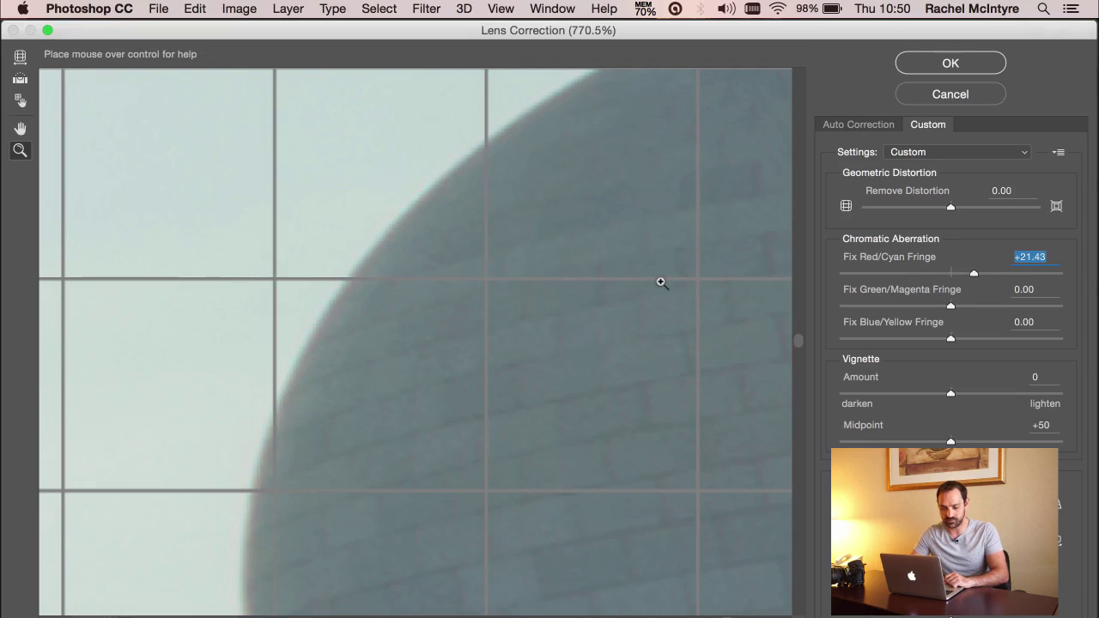
Check the red/cyan fringe correction along both sides of the dome.
scroll(660, 280, right, 10)
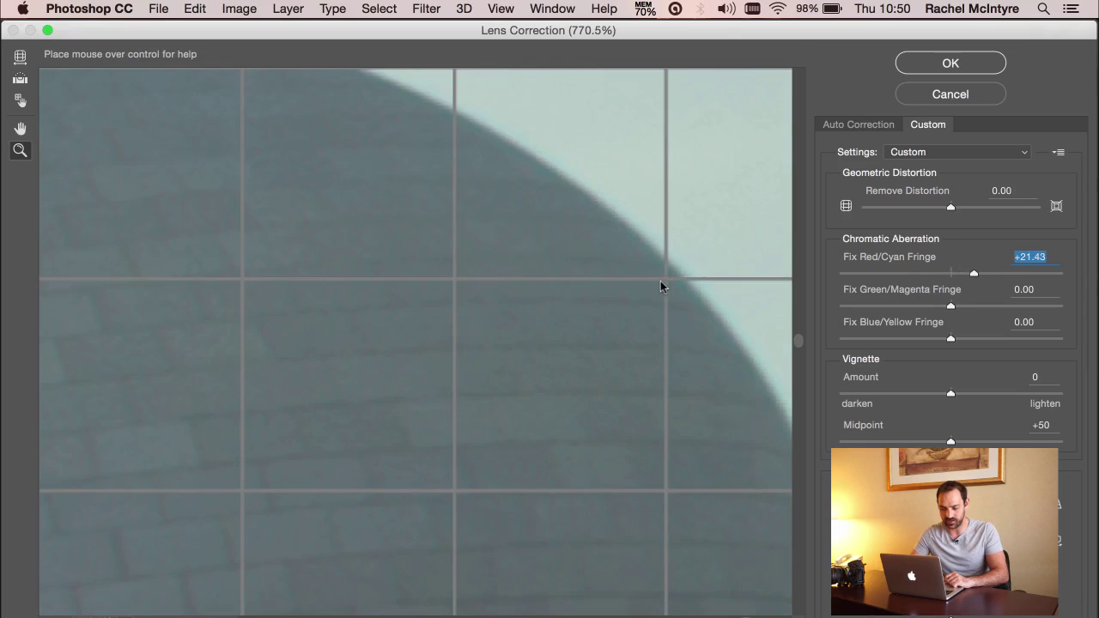
scroll(660, 280, left, 10)
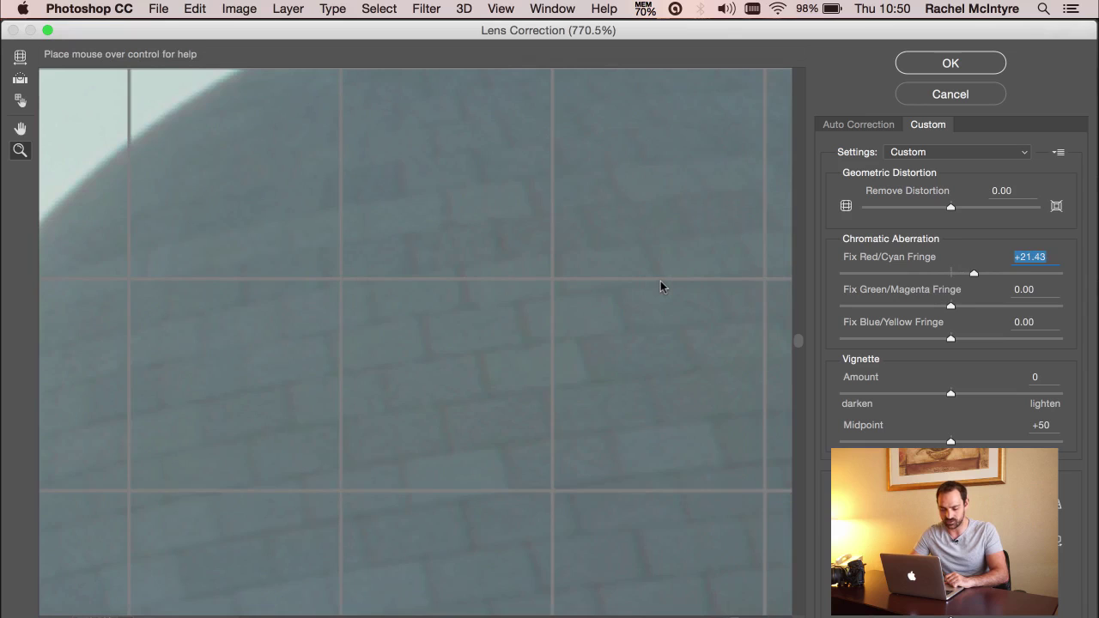
scroll(660, 280, right, 10)
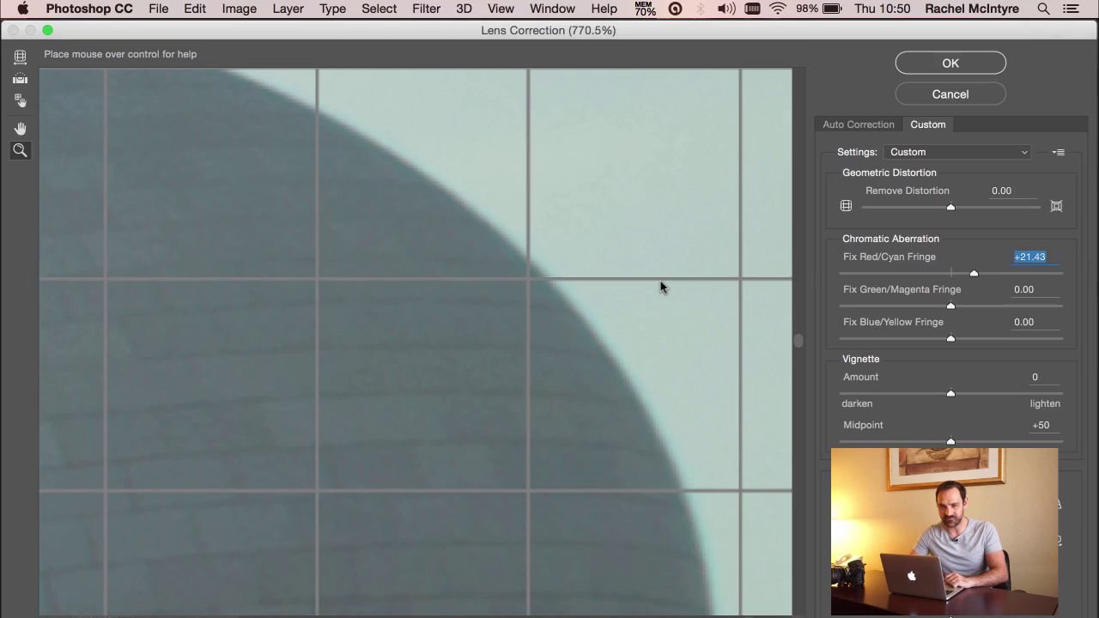
scroll(660, 281, left, 5)
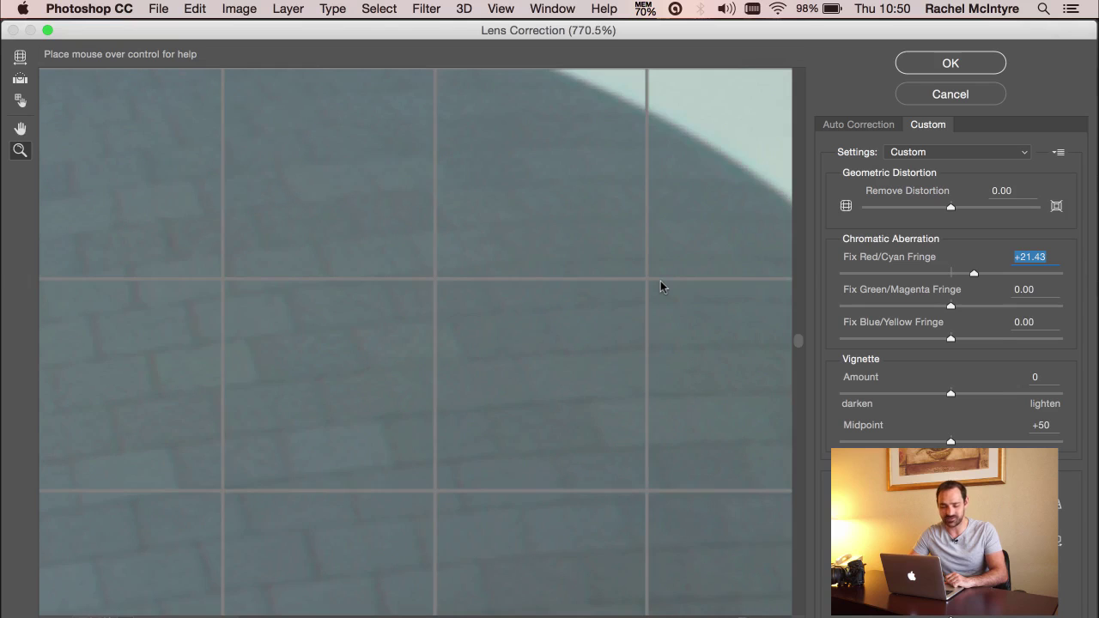
scroll(661, 282, left, 2)
scroll(660, 281, right, 4)
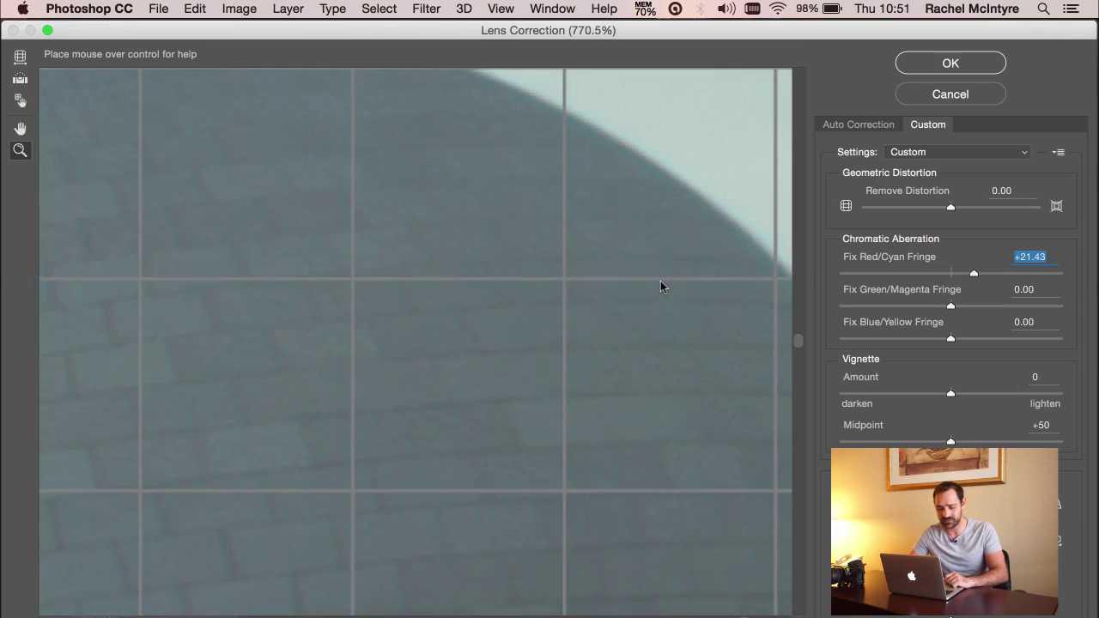
scroll(661, 281, left, 8)
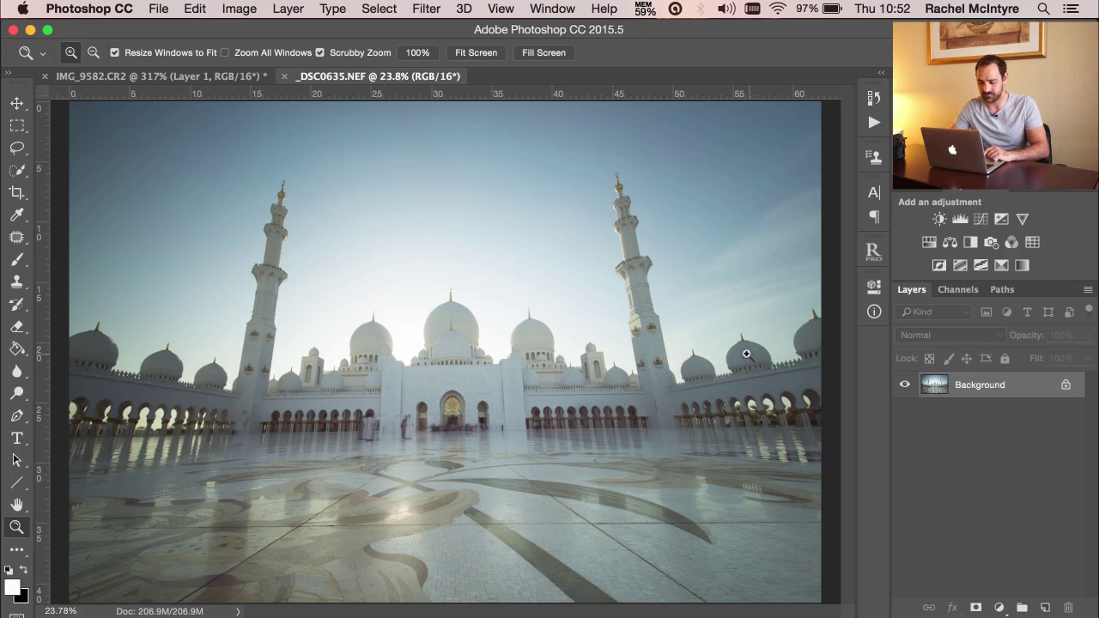
Add a Hue/Saturation adjustment layer and sample the red fringe on the dome's edge to target the Reds.
drag(760, 355, 958, 336)
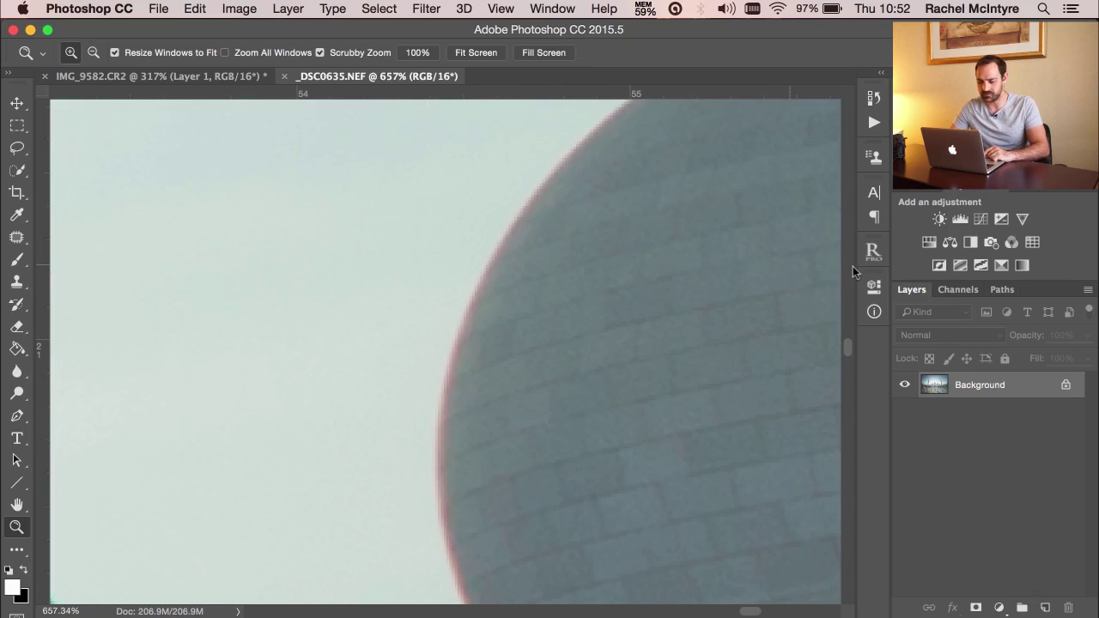
click(929, 242)
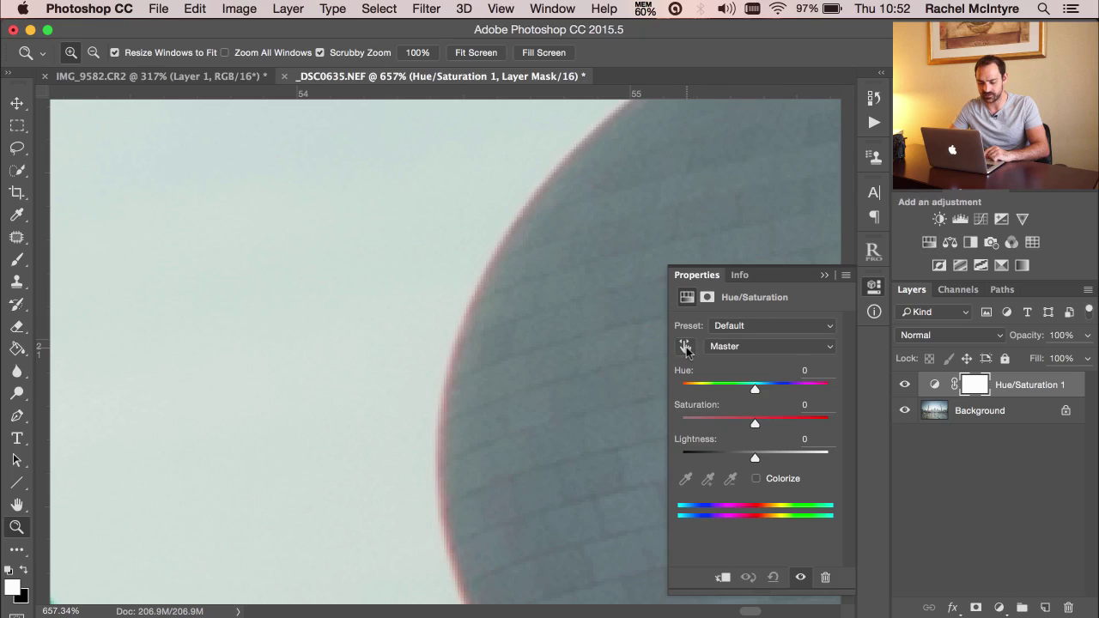
click(686, 347)
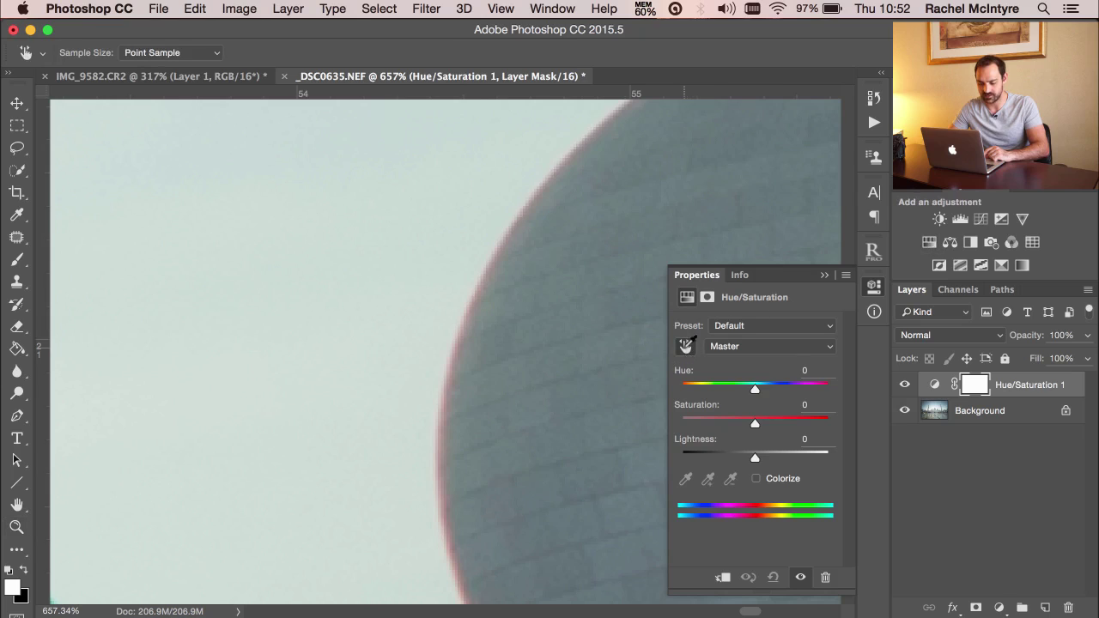
click(448, 397)
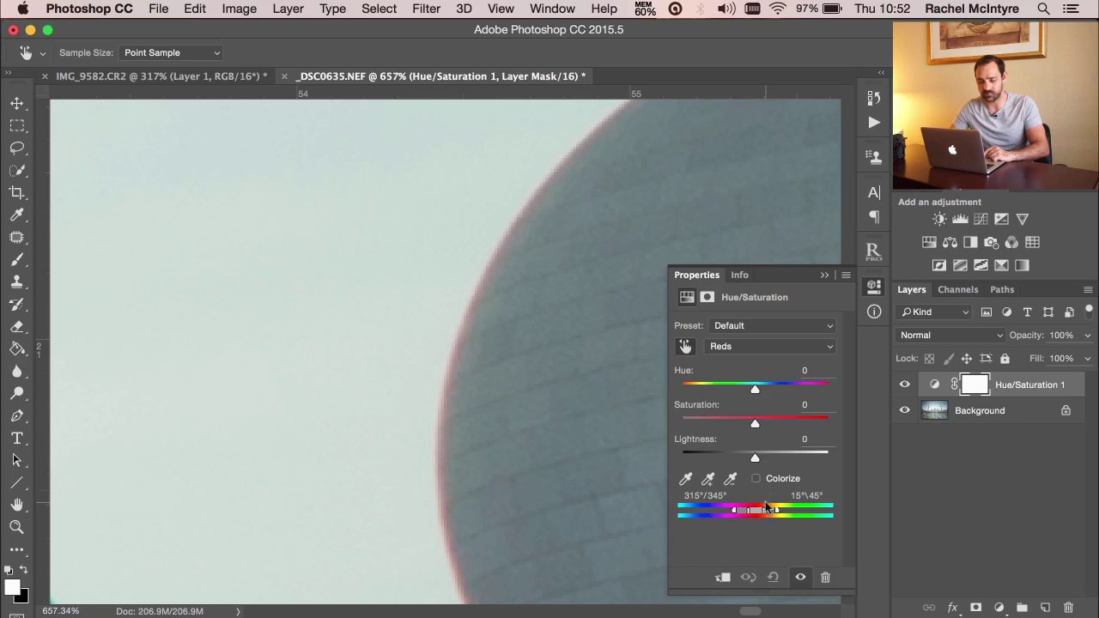
Set the Reds saturation to -85 and widen the affected color range to 310°/318° and 31°\39°.
drag(756, 424, 685, 425)
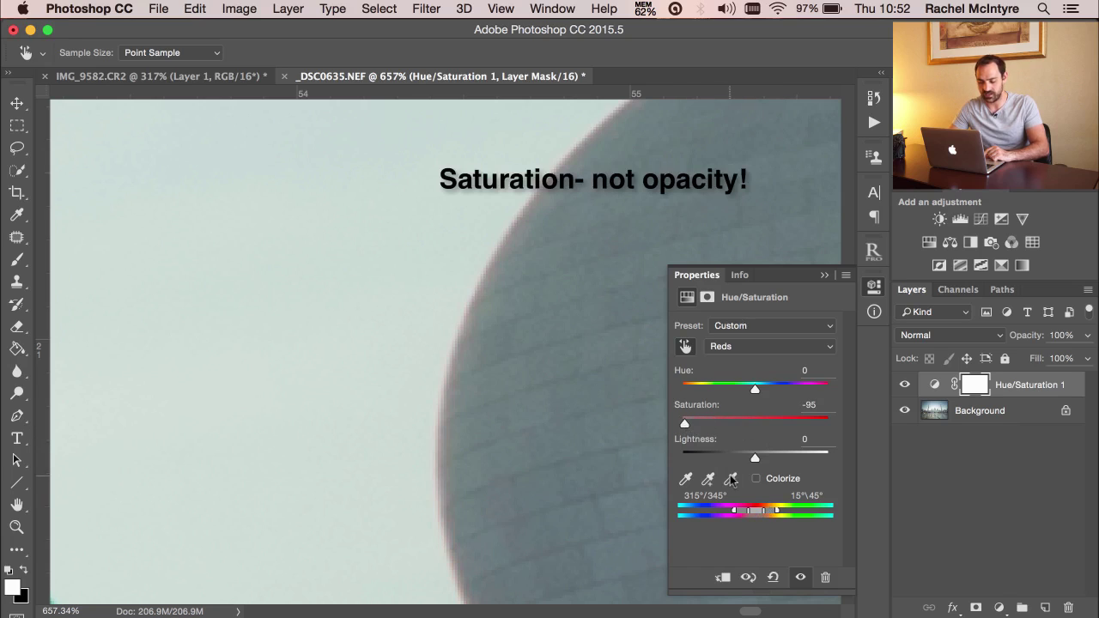
drag(749, 513, 772, 513)
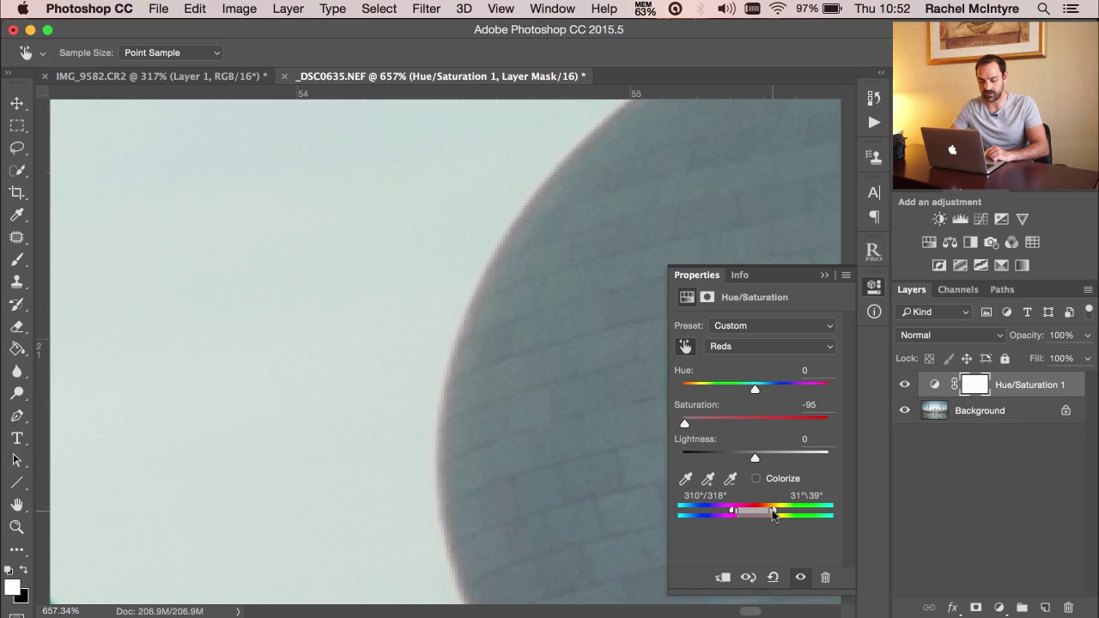
drag(685, 424, 693, 422)
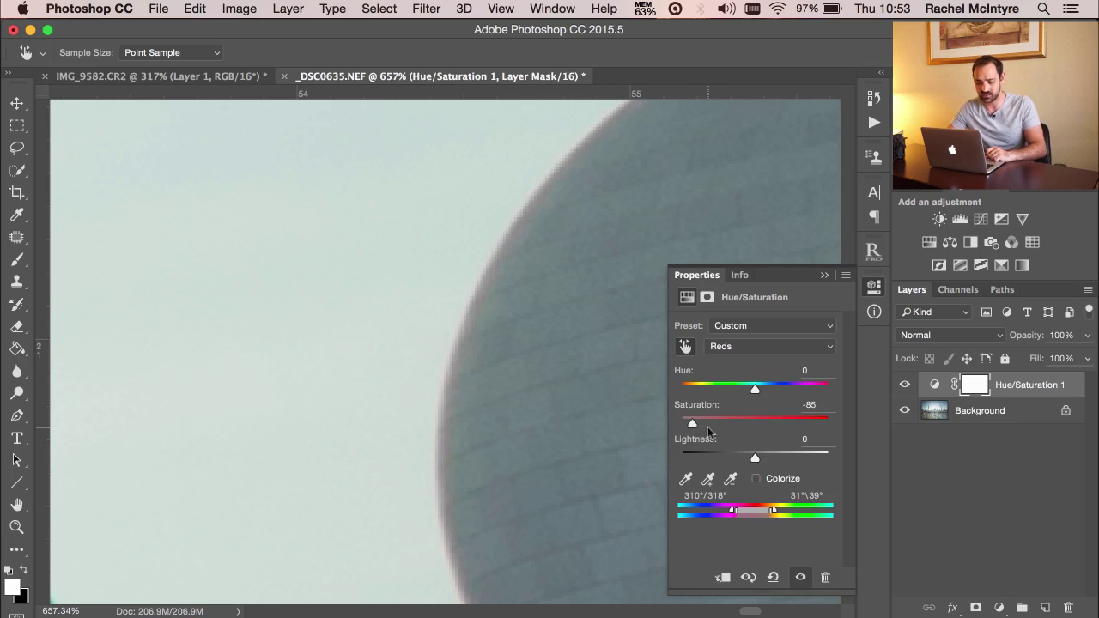
Compare the dome's edge with the Hue/Saturation layer hidden and shown.
click(903, 385)
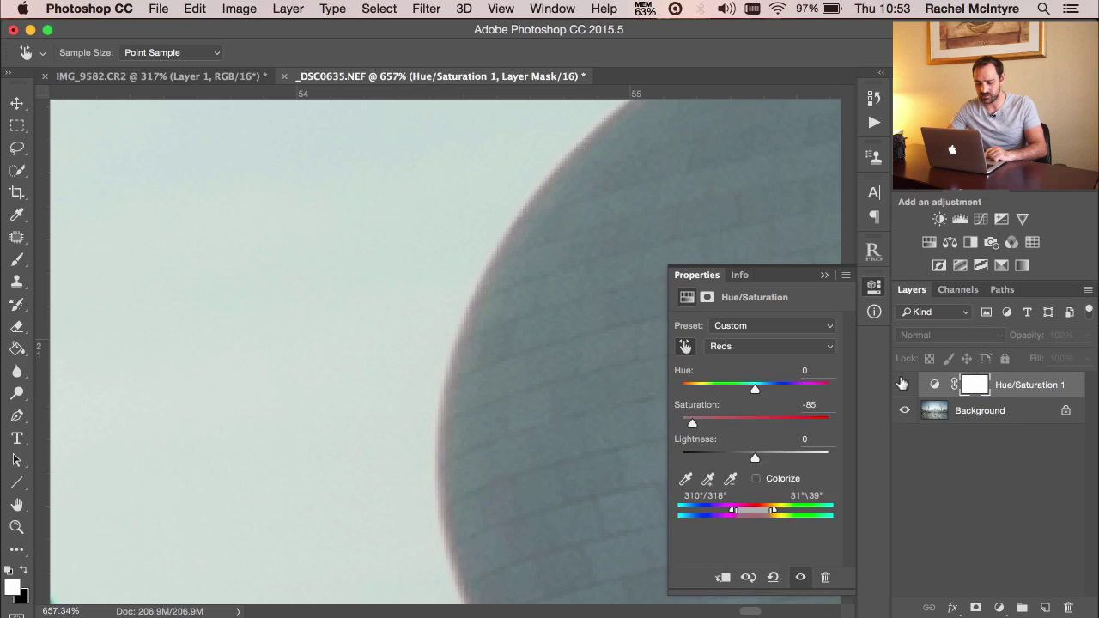
click(903, 385)
click(903, 384)
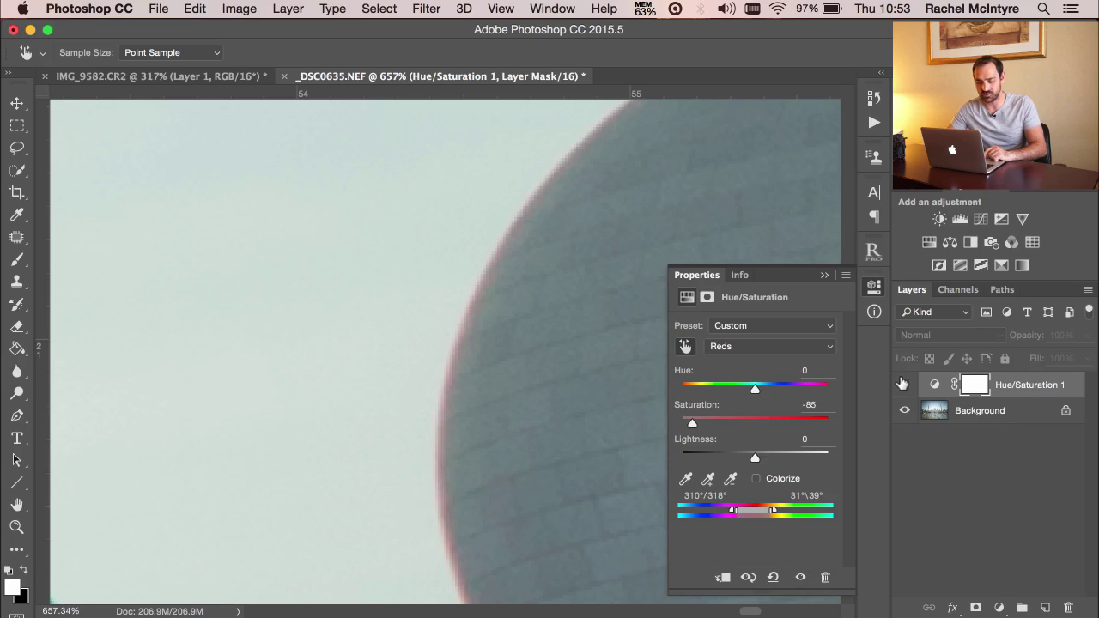
click(904, 385)
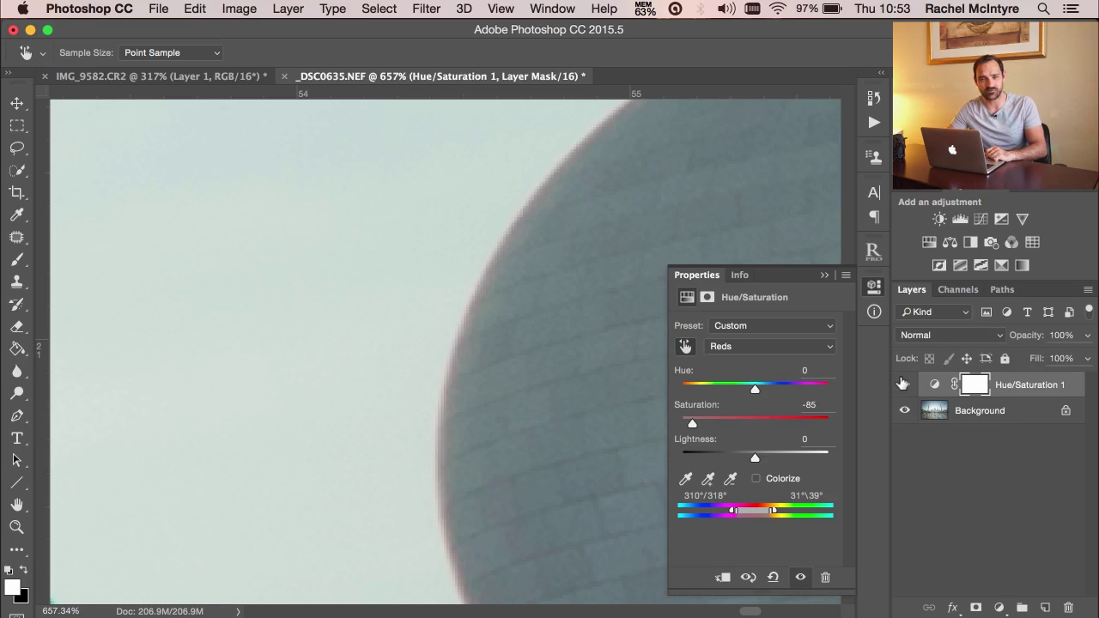
key(z)
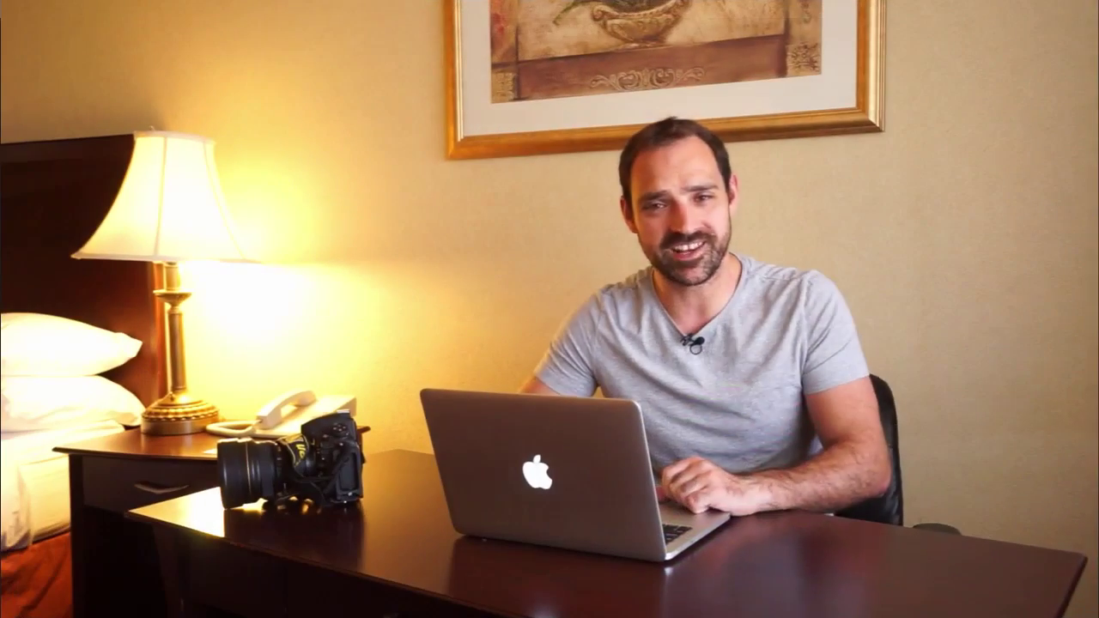